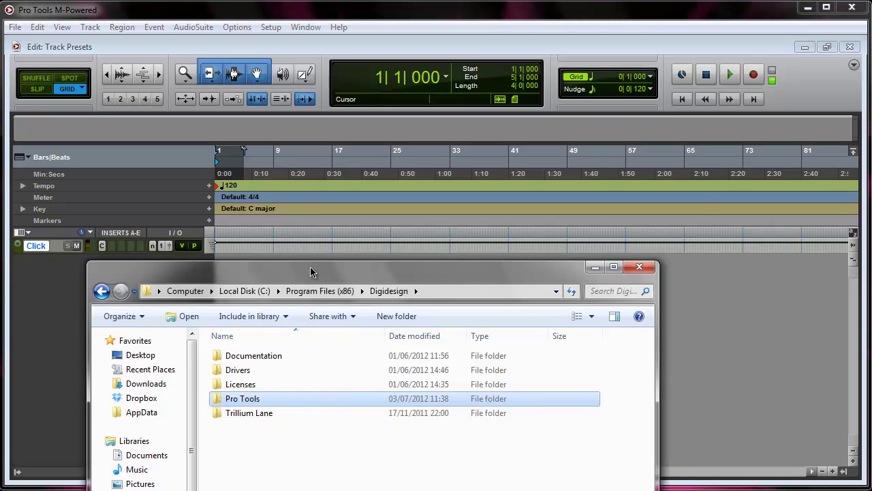
- Navigate Explorer into the Pro Tools Track Presets folder
left_click_drag(315, 267, 327, 90)
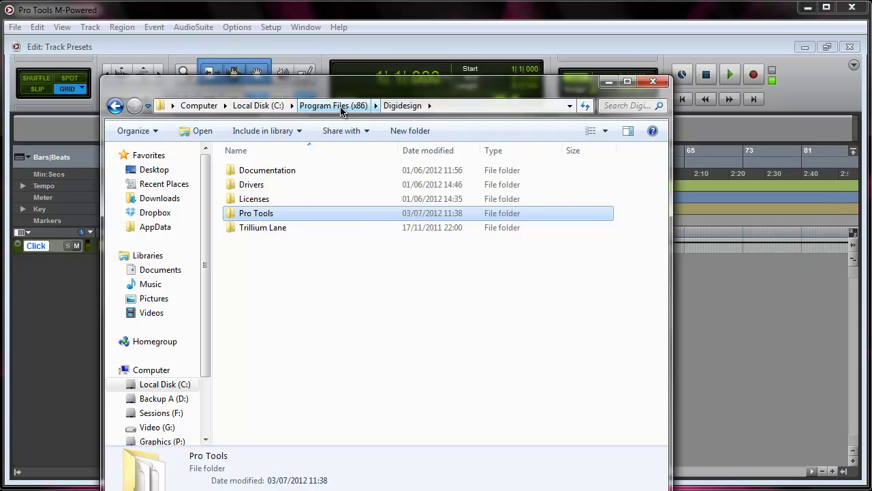
left_click(321, 268)
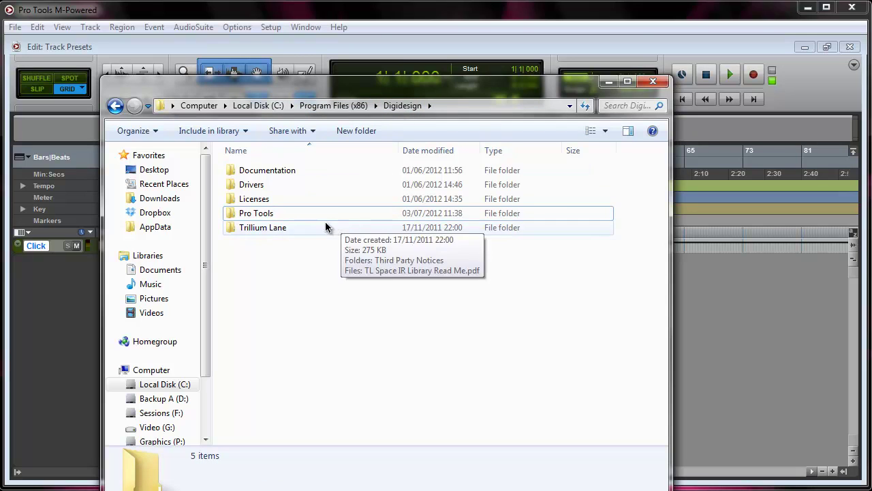
double_click(286, 213)
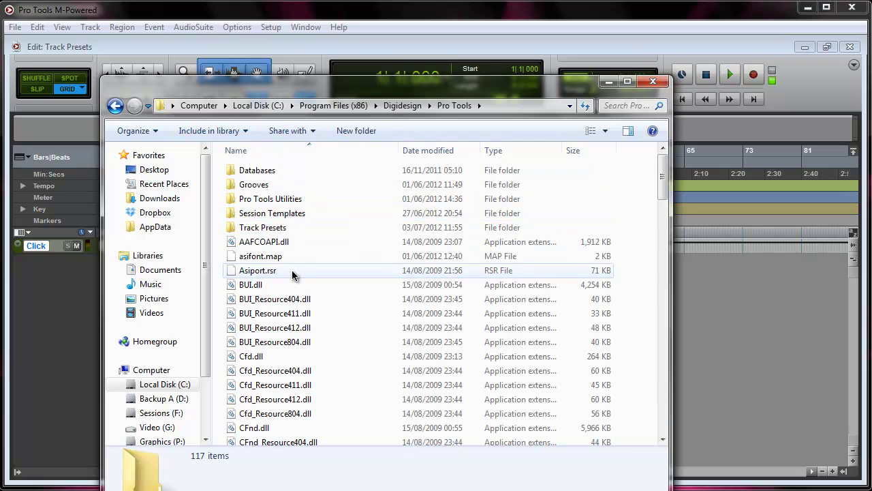
left_click(266, 229)
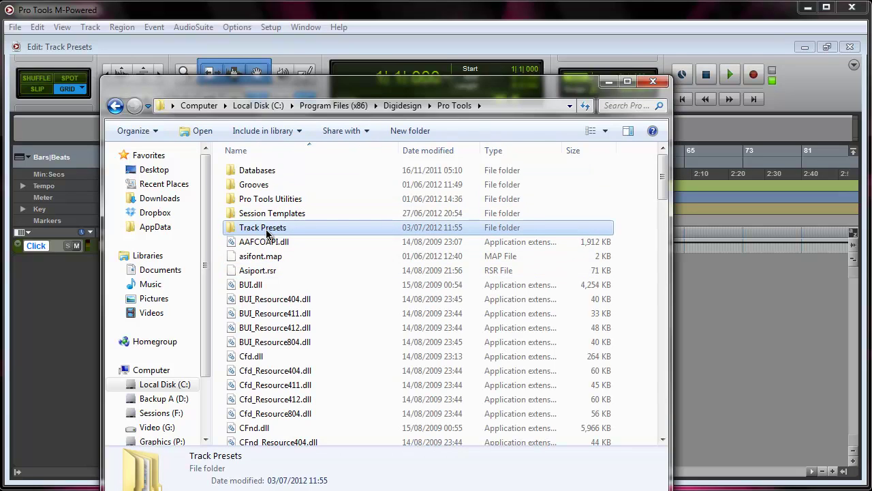
double_click(267, 229)
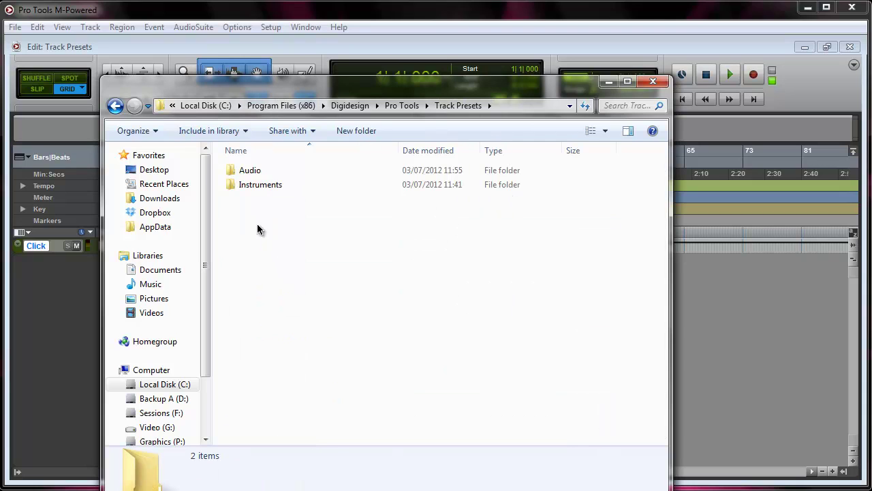
- Inspect the Instruments and Audio preset folders to confirm the two VOX presets are present
double_click(271, 189)
key("BackSpace")
double_click(257, 173)
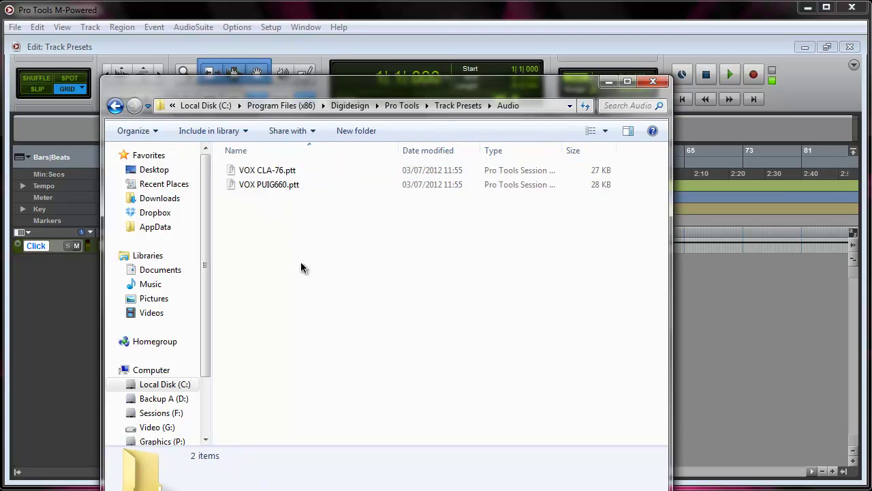
key("BackSpace")
left_click(263, 187)
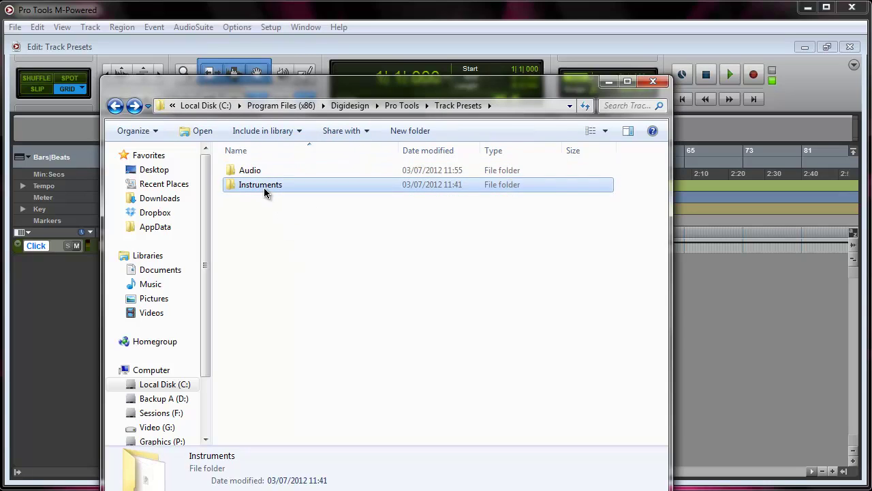
left_click(264, 217)
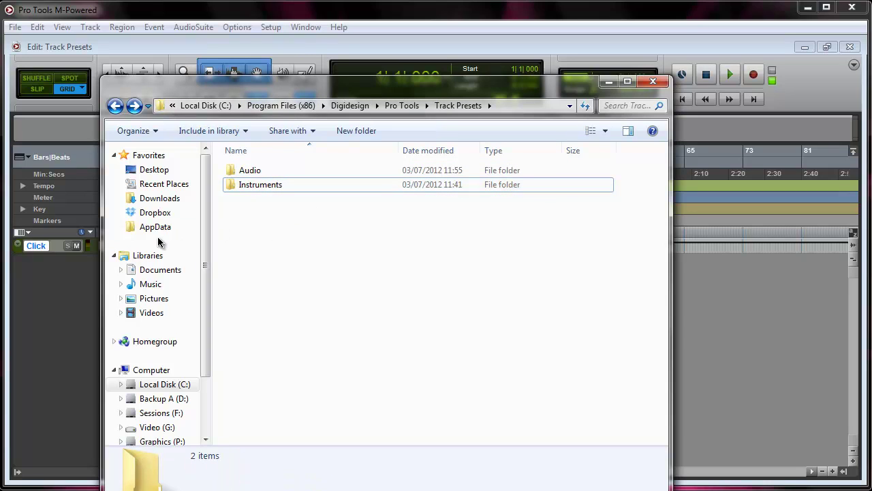
- Close Explorer, delete the Click track, and open the New Tracks dialog with Ctrl+Shift+N
left_click(62, 302)
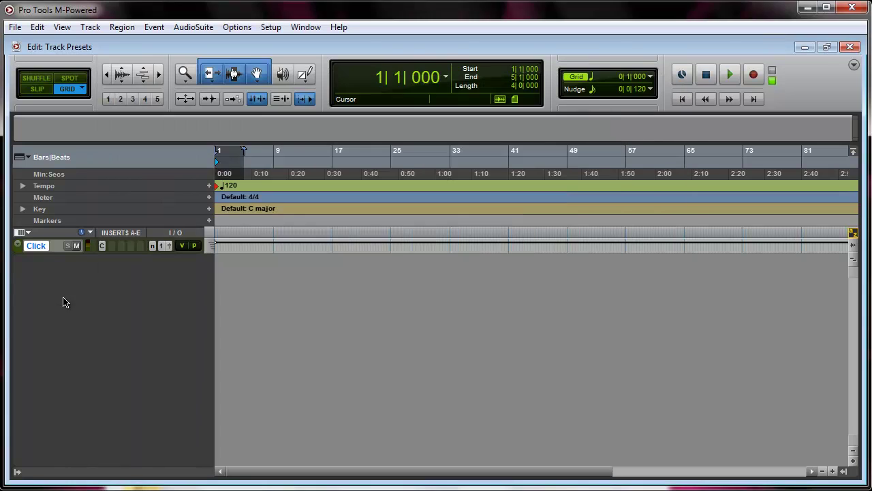
right_click(45, 249)
left_click(82, 390)
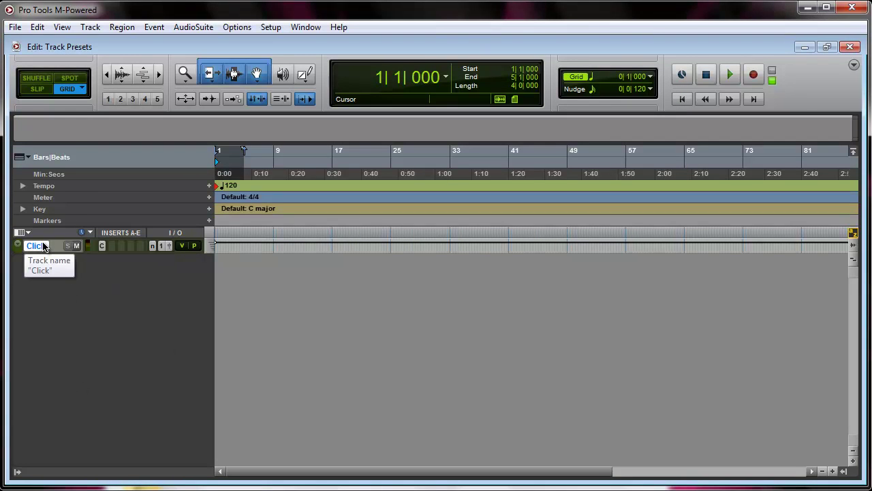
right_click(43, 247)
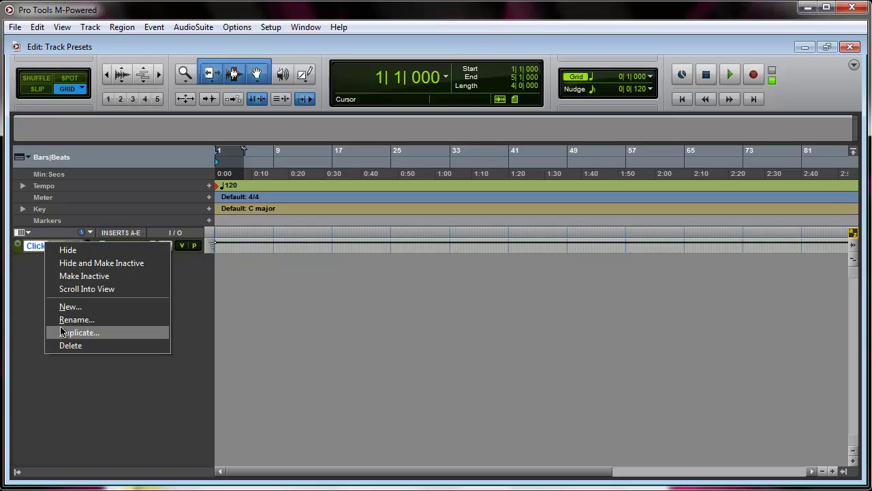
left_click(34, 340)
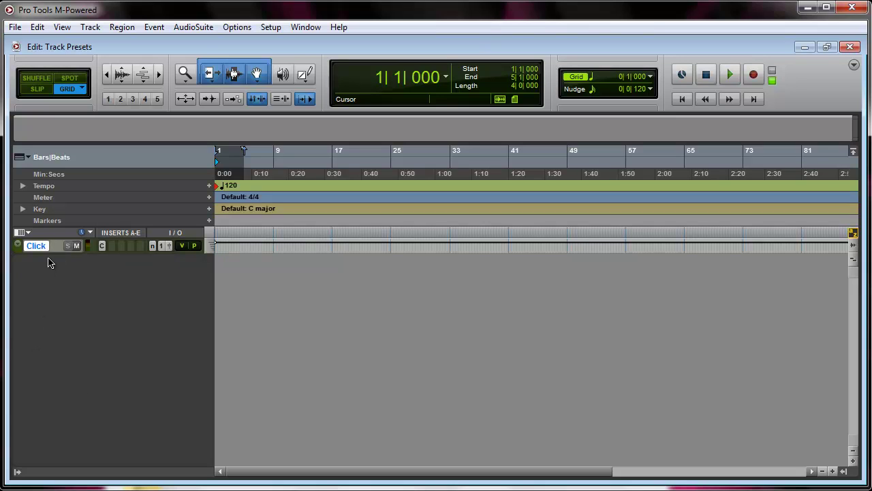
right_click(43, 246)
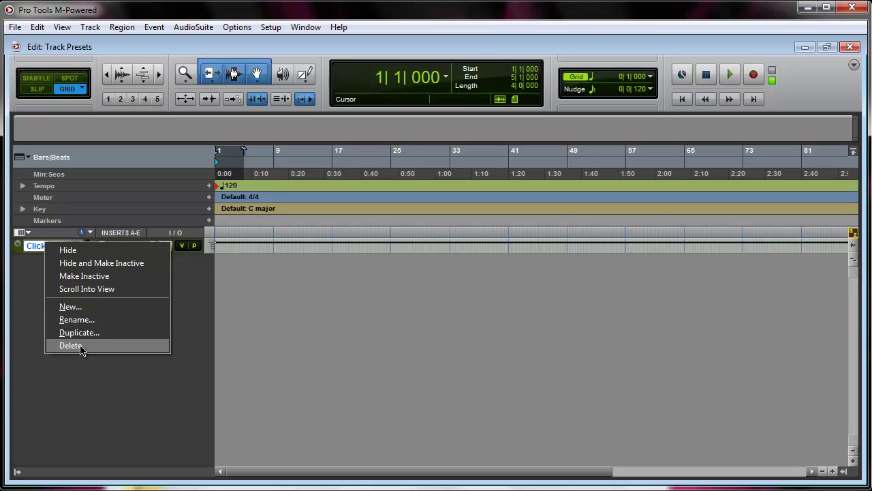
left_click(71, 345)
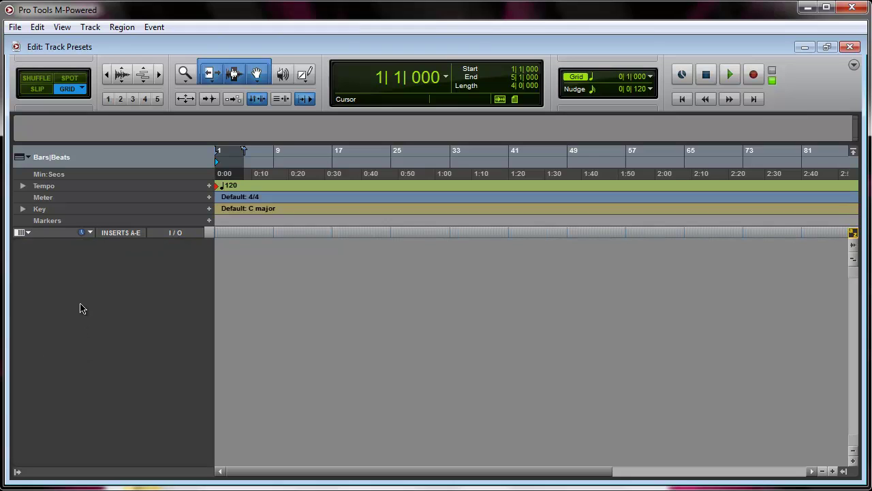
key("ctrl+shift+n")
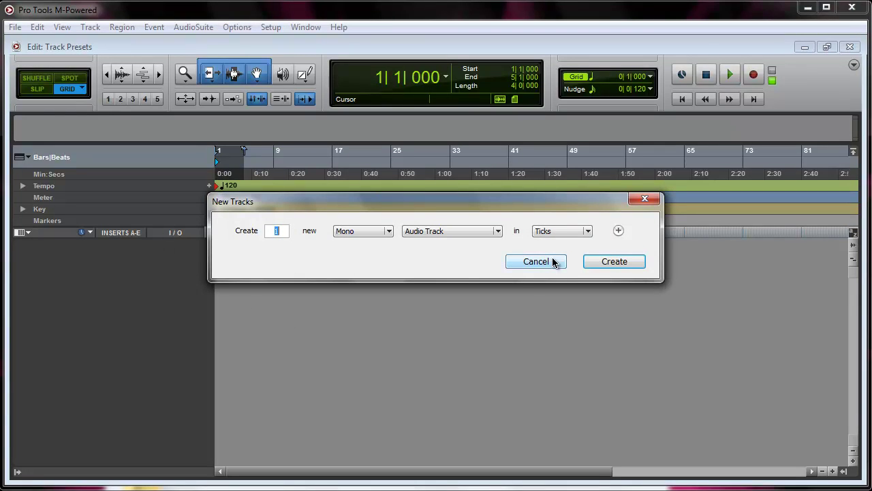
- Create a Vox track from the Audio track preset VOX CLA-76
left_click(500, 233)
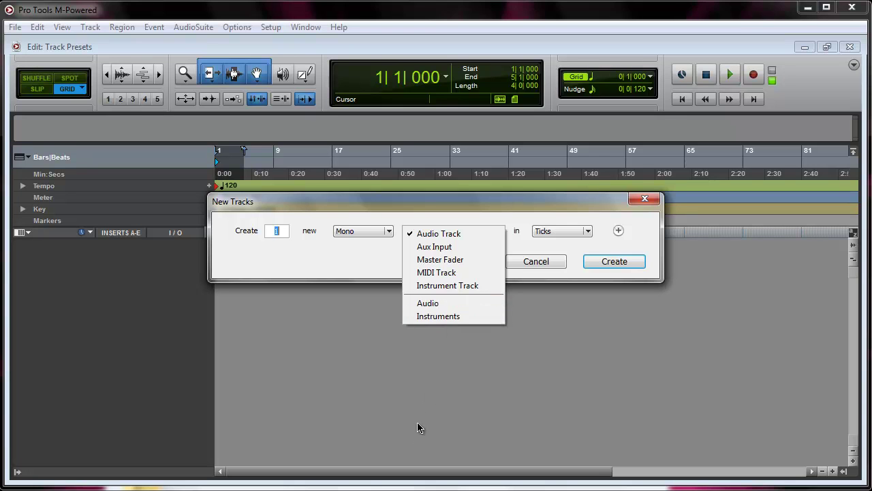
left_click(418, 485)
left_click(260, 185)
left_click(653, 82)
left_click(503, 232)
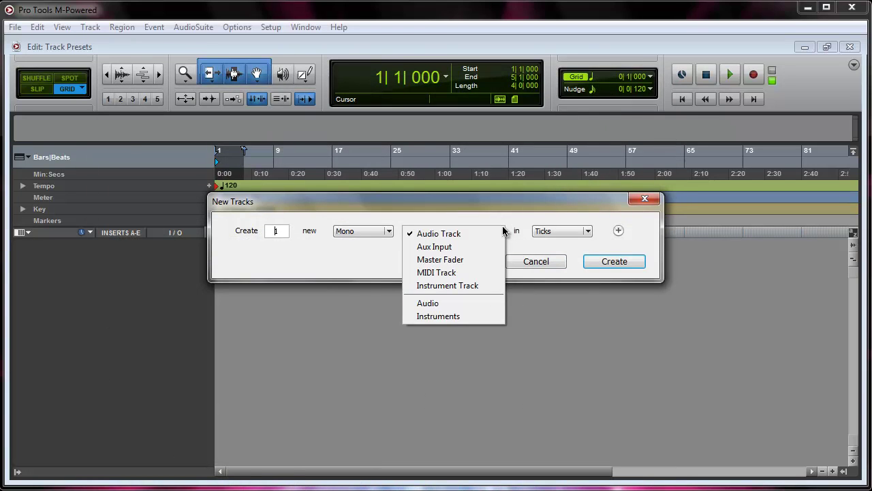
left_click(430, 306)
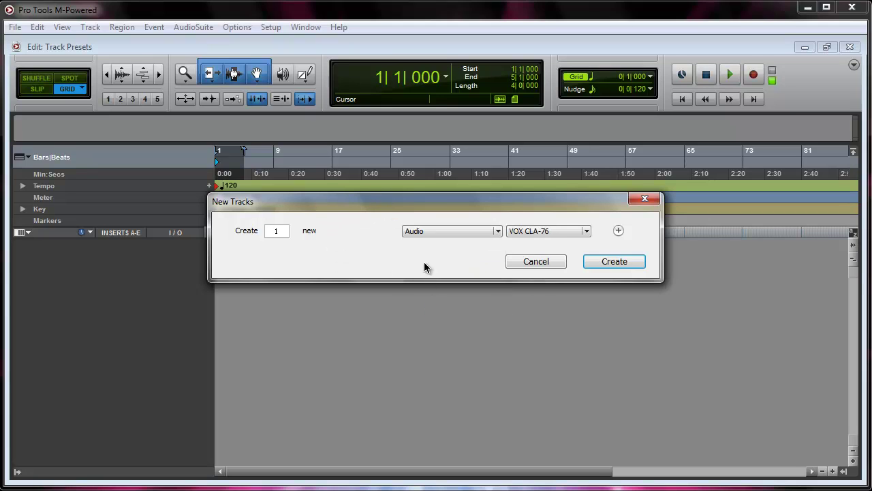
left_click(577, 234)
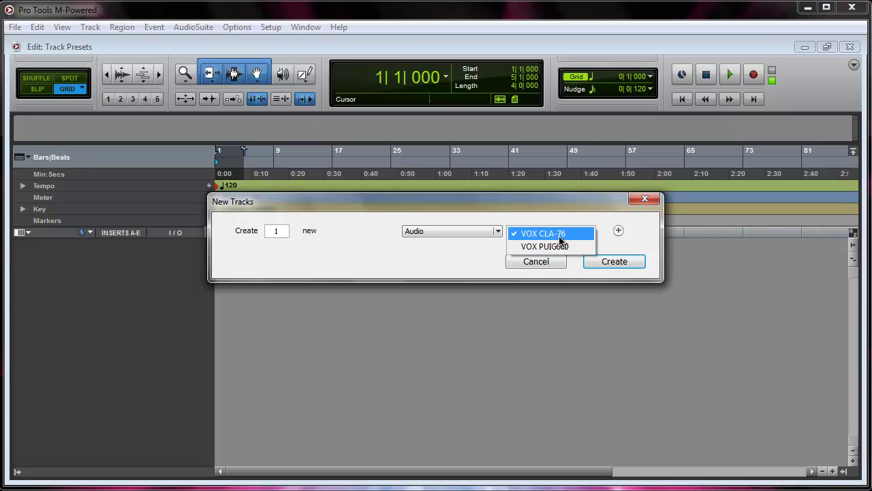
left_click(549, 233)
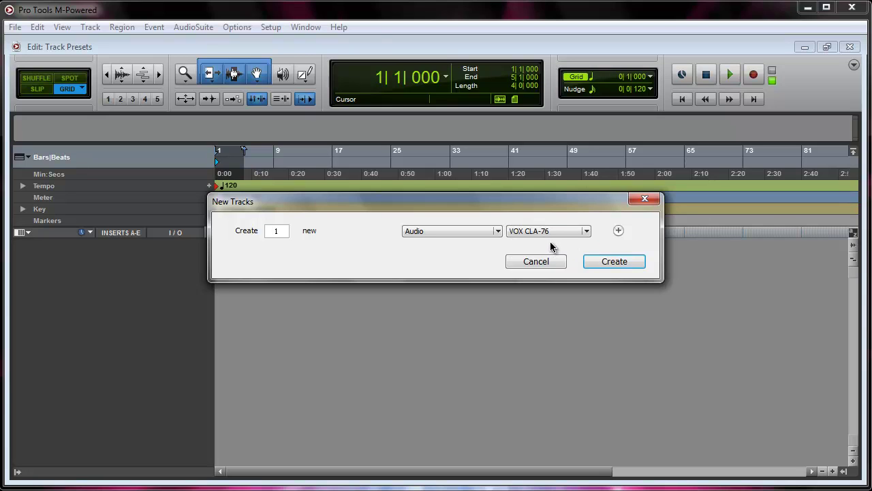
left_click(603, 264)
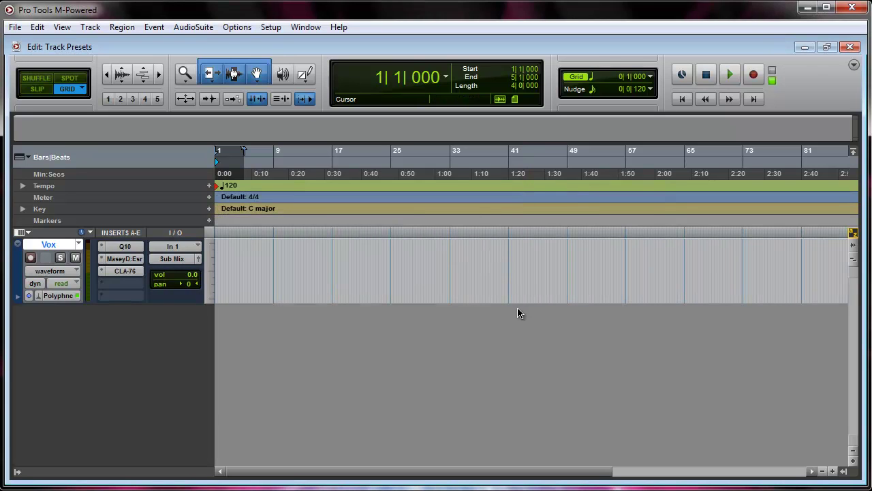
- Check the Vox track's Q10, Massey De:Esser and CLA-76 insert plug-ins
left_click(121, 248)
left_click(120, 248)
left_click(129, 259)
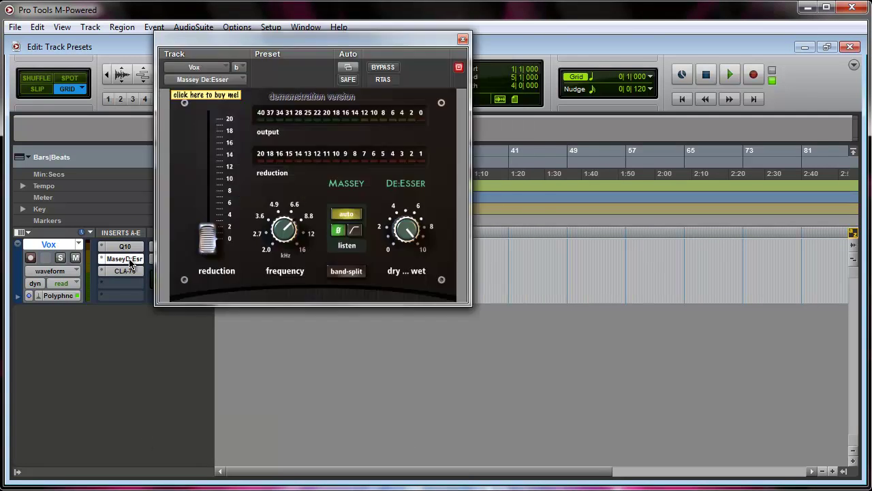
left_click(130, 260)
left_click(124, 274)
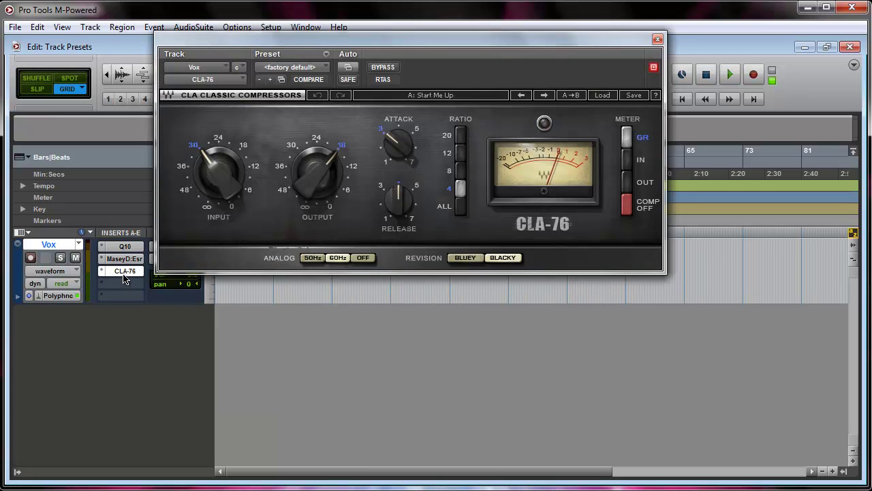
left_click_drag(383, 40, 345, 135)
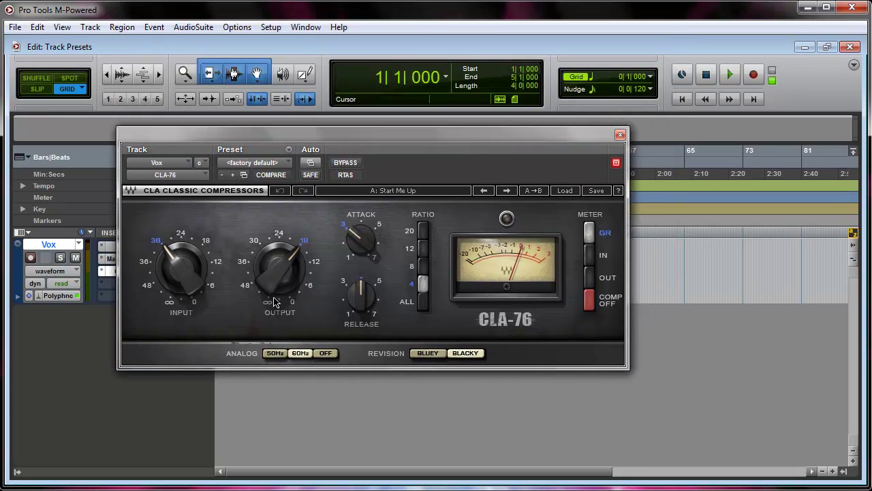
- Create track Vox.1 from the VOX PUIG660 Audio preset and check its PuigChild 660 insert
left_click(620, 139)
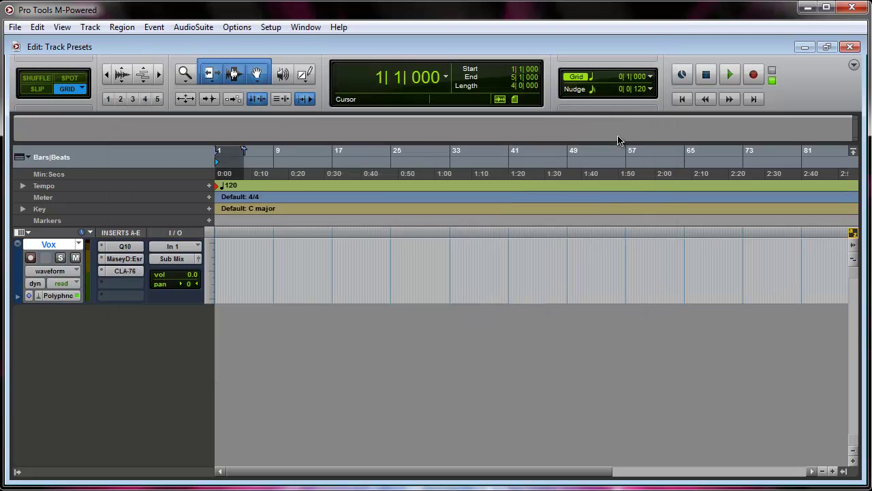
key("ctrl+shift+n")
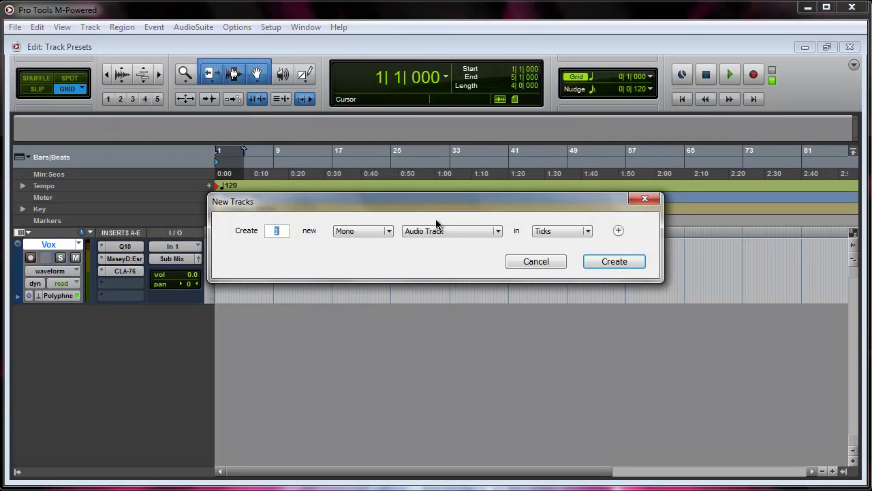
left_click(439, 230)
left_click(428, 302)
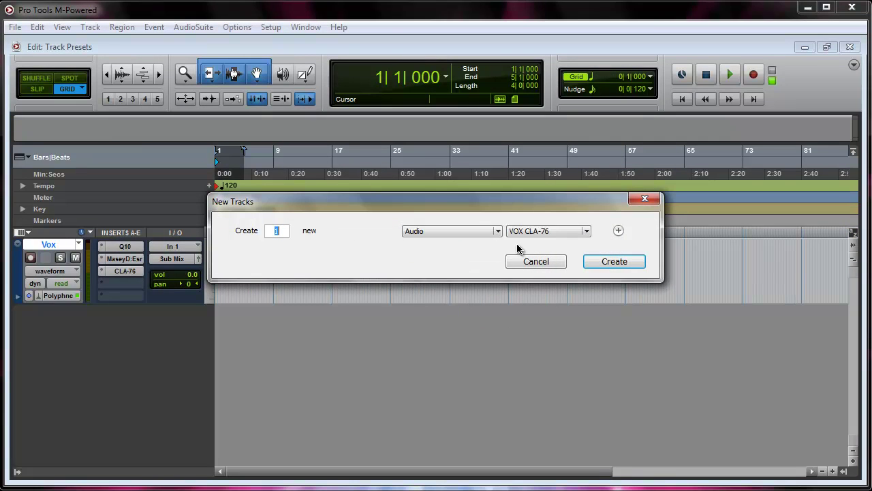
left_click(549, 231)
left_click(552, 248)
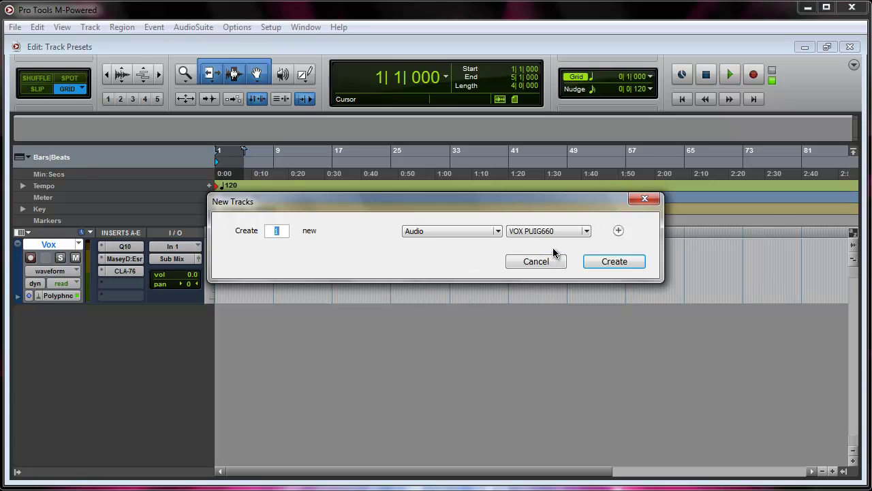
left_click(591, 267)
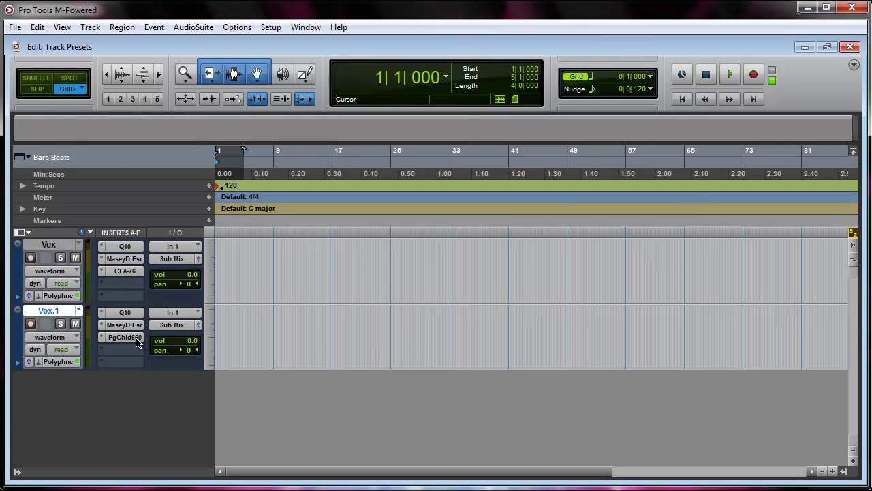
left_click(139, 339)
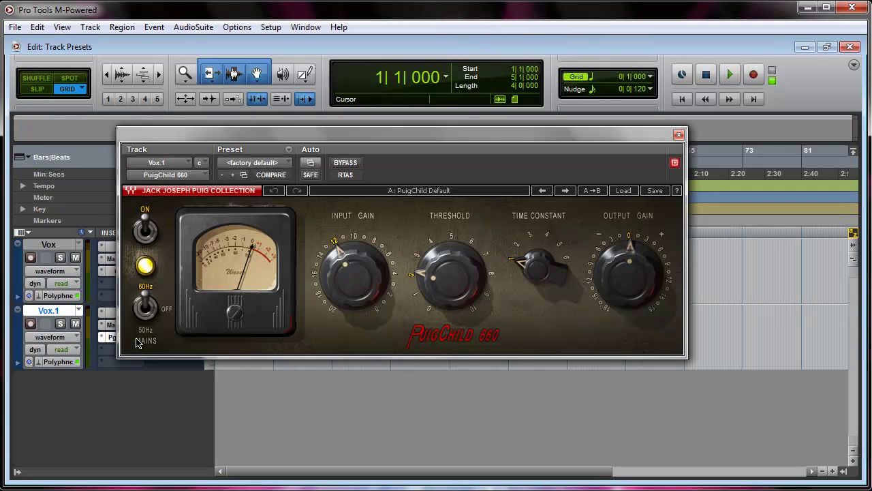
left_click(678, 135)
- Delete both vocal tracks and create a new mono audio track with Samples timebase
right_click(62, 248)
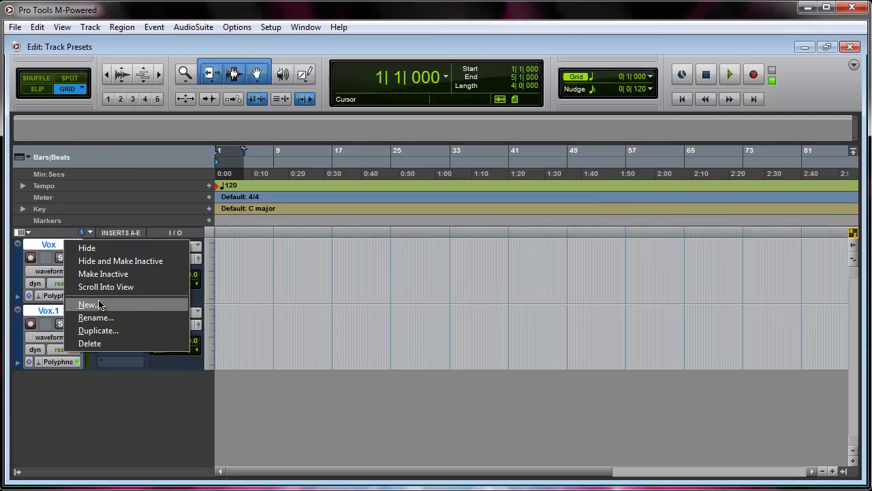
left_click(102, 345)
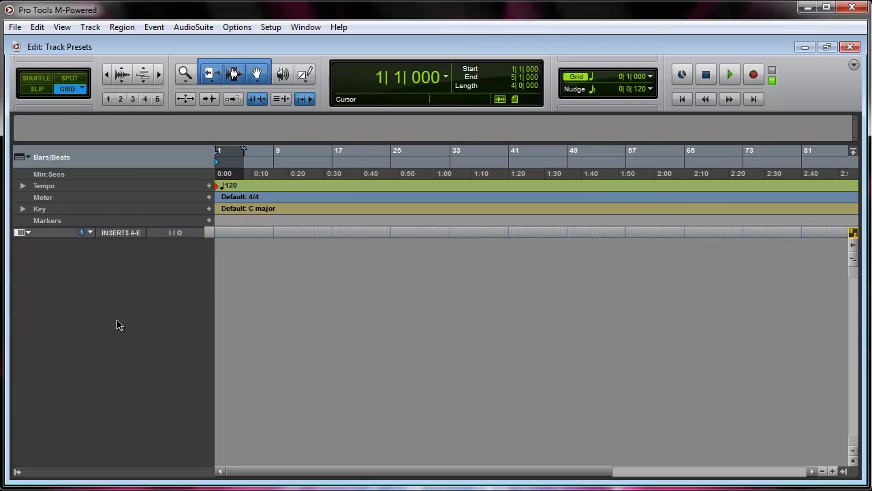
key("ctrl+shift+n")
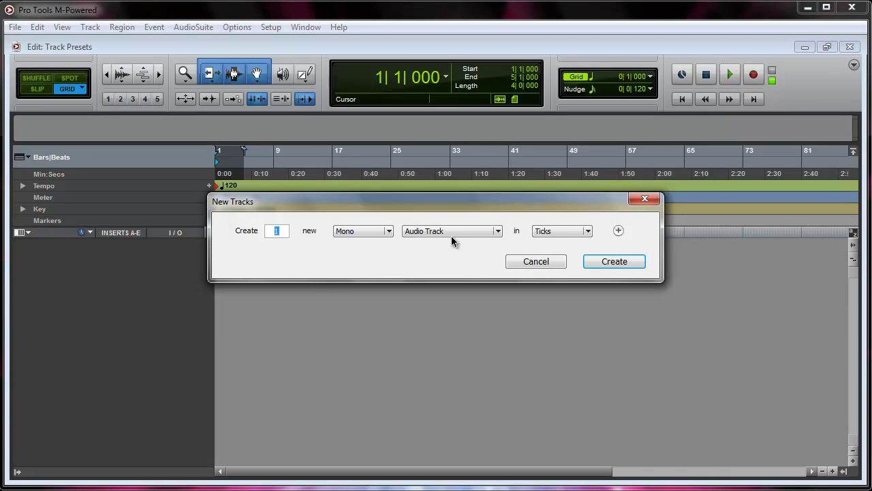
left_click(564, 232)
left_click(565, 231)
left_click(614, 261)
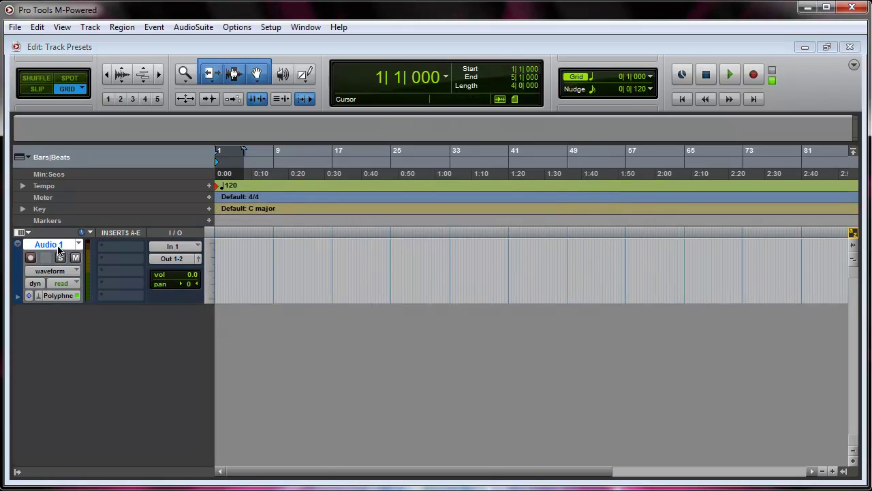
- Rename the Audio 1 track to Vox
double_click(52, 246)
type("Vox")
key("Return")
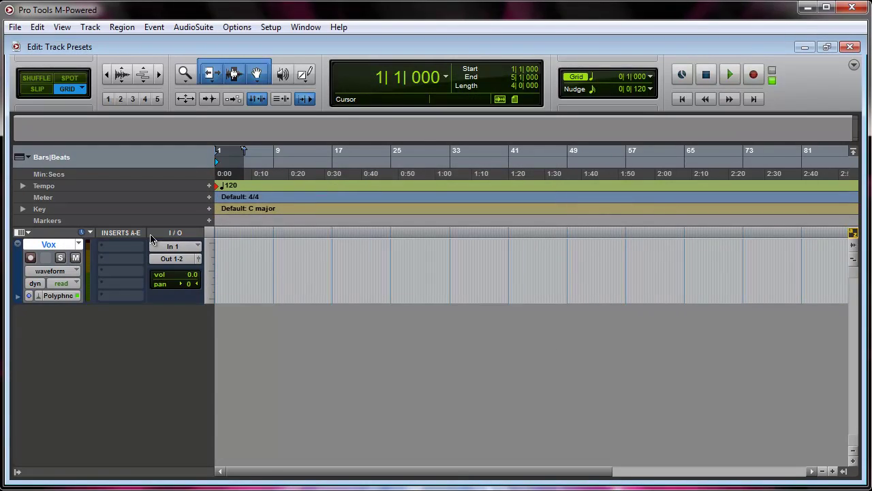
- Load EQ 3 7-Band on the Vox track's insert A
left_click(118, 253)
mouse_move(143, 268)
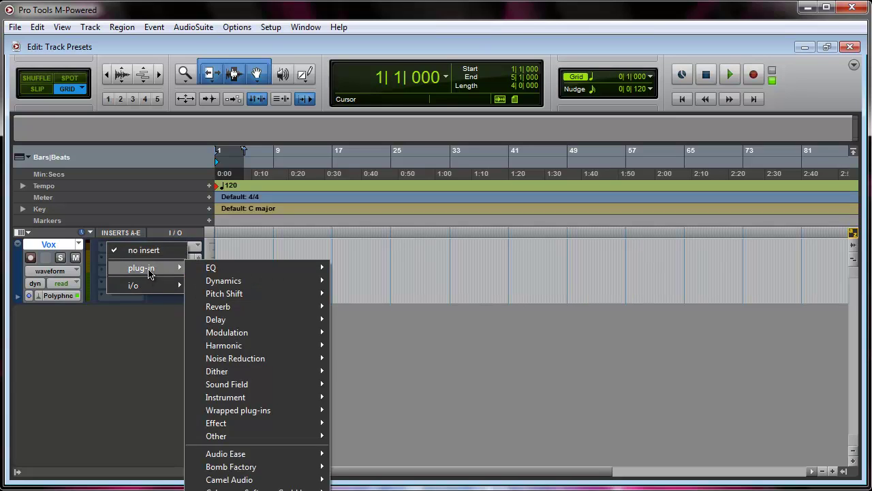
mouse_move(216, 271)
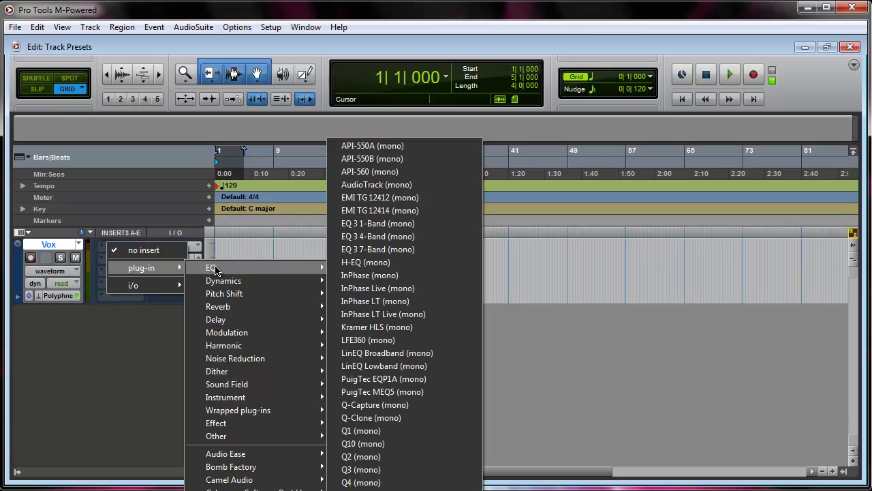
left_click(381, 253)
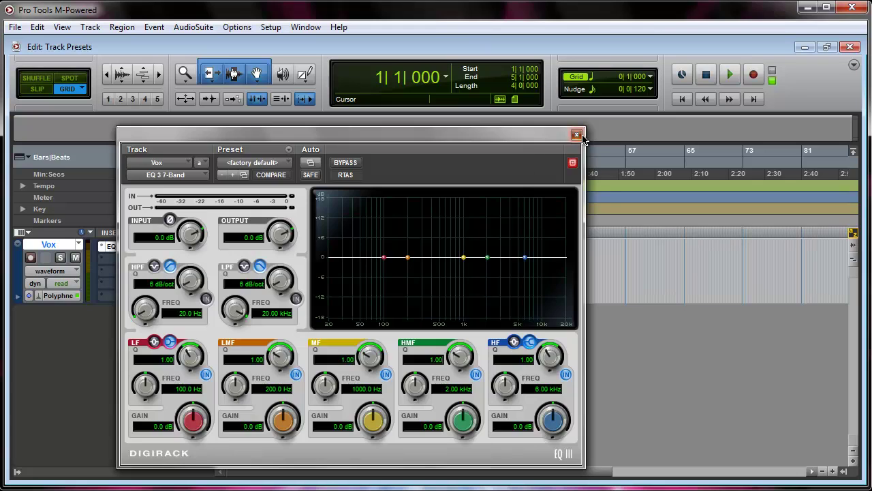
left_click(588, 129)
- Load De-Esser Dyn 3 on the Vox track's insert B
left_click(137, 259)
mouse_move(170, 285)
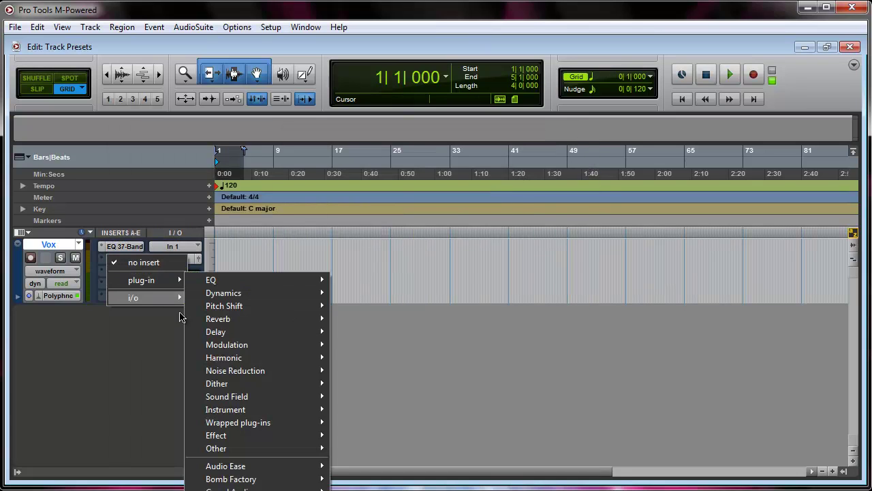
mouse_move(232, 488)
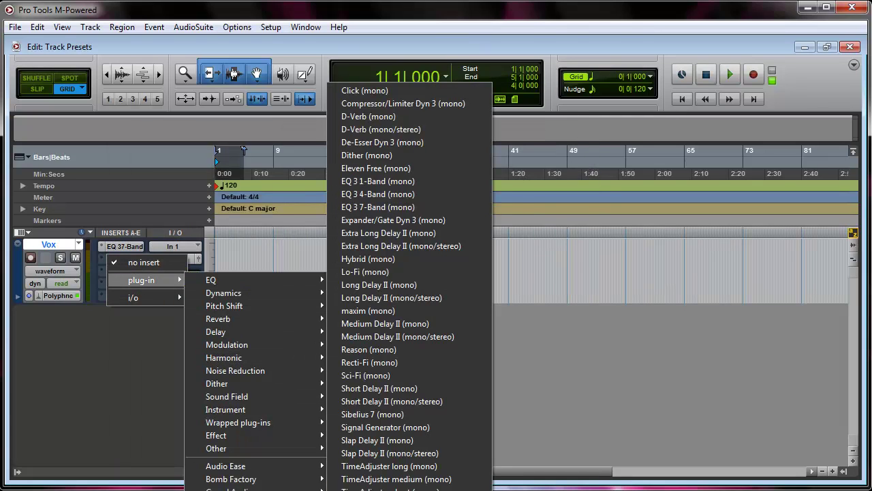
left_click(383, 141)
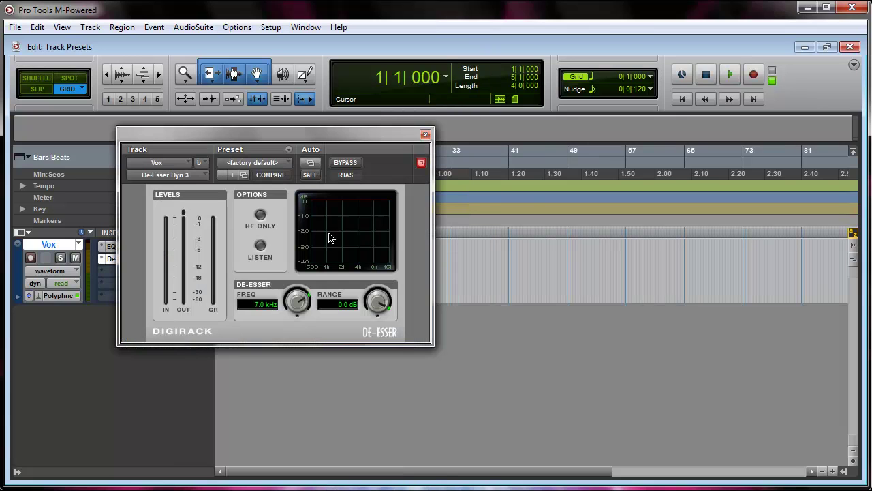
left_click(425, 135)
- Load the SSLComp dynamics plug-in on the Vox track's insert C
left_click(128, 260)
mouse_move(141, 292)
mouse_move(210, 307)
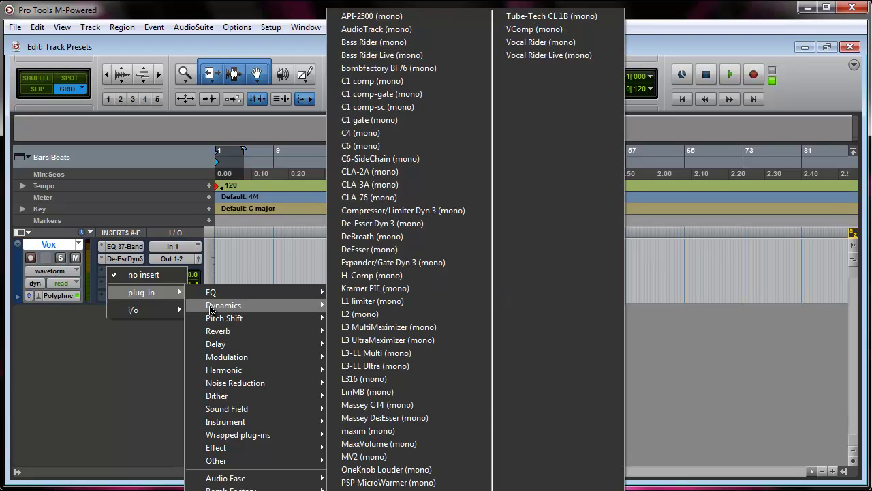
left_click(378, 396)
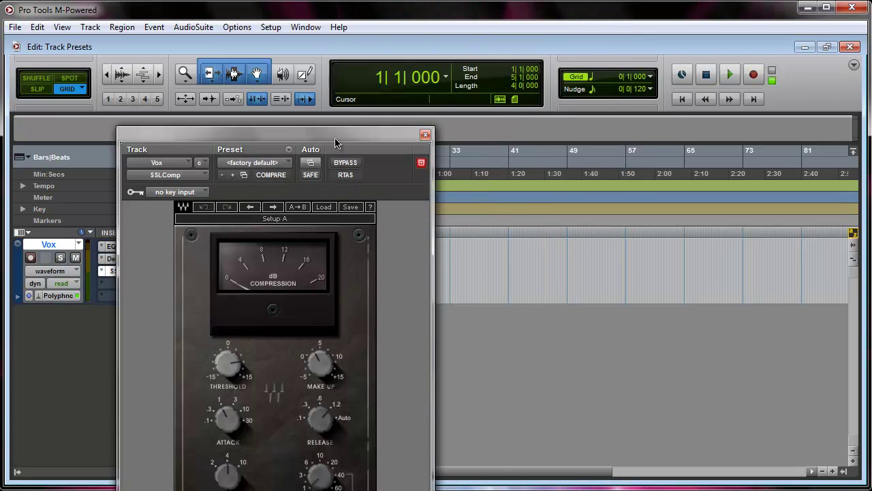
left_click_drag(335, 135, 404, 26)
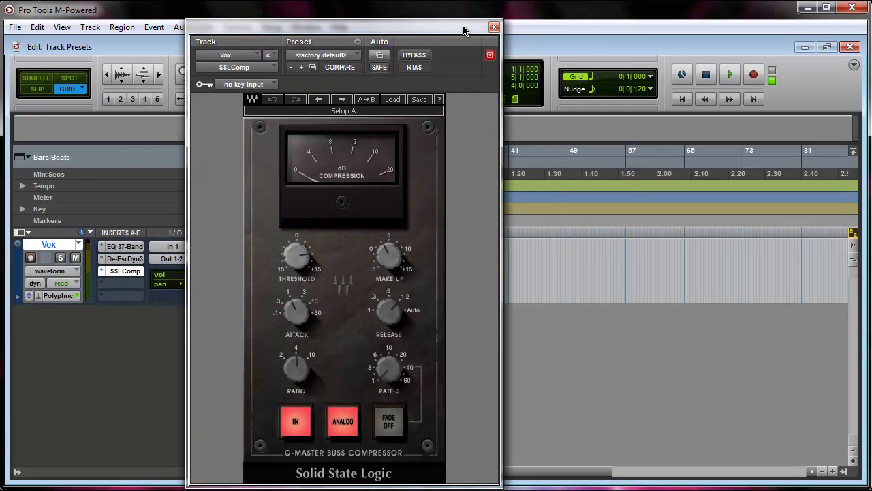
left_click(494, 26)
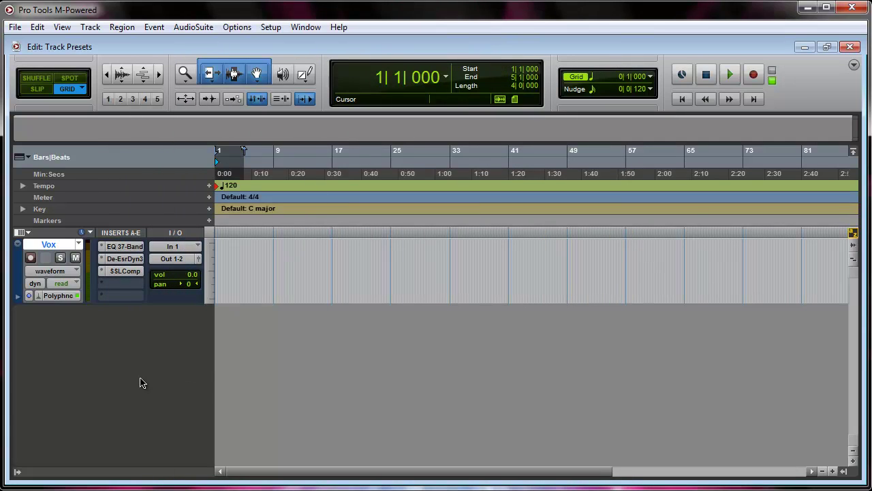
- In the Mix window, set Vox send A to bus Plate Verb and send B to bus Delay
key("ctrl+equal")
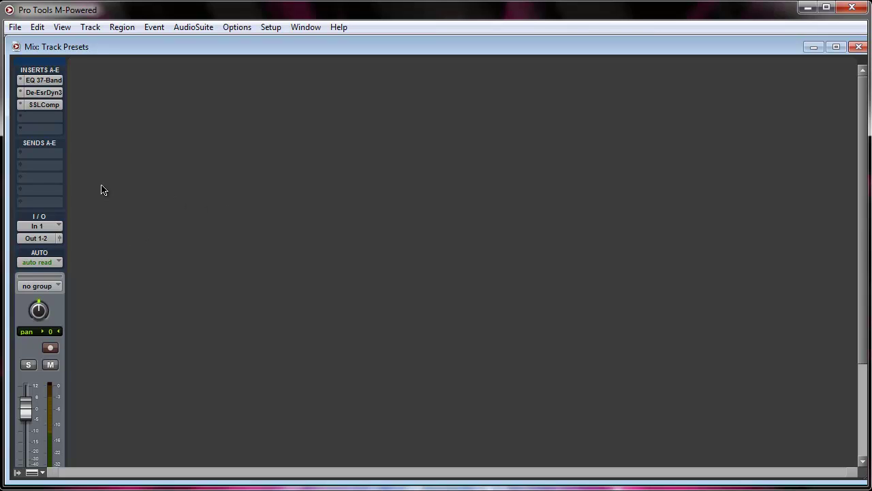
left_click(31, 164)
mouse_move(55, 188)
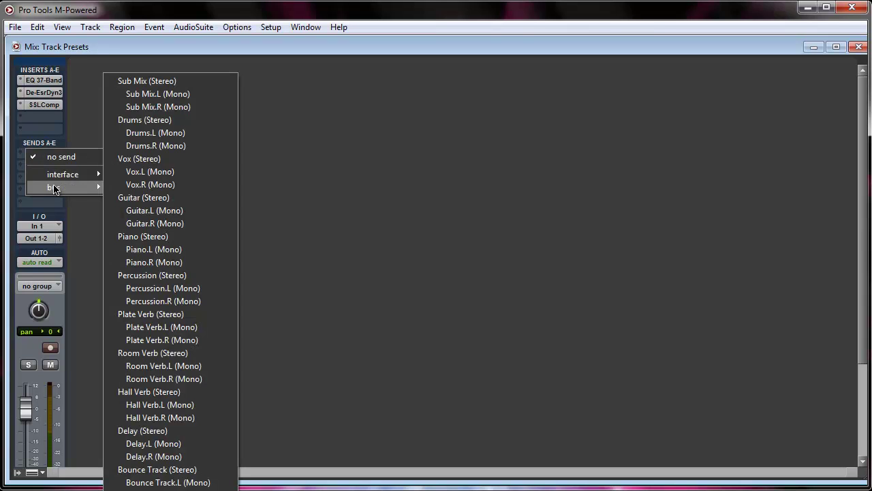
left_click(152, 314)
left_click(30, 167)
mouse_move(51, 200)
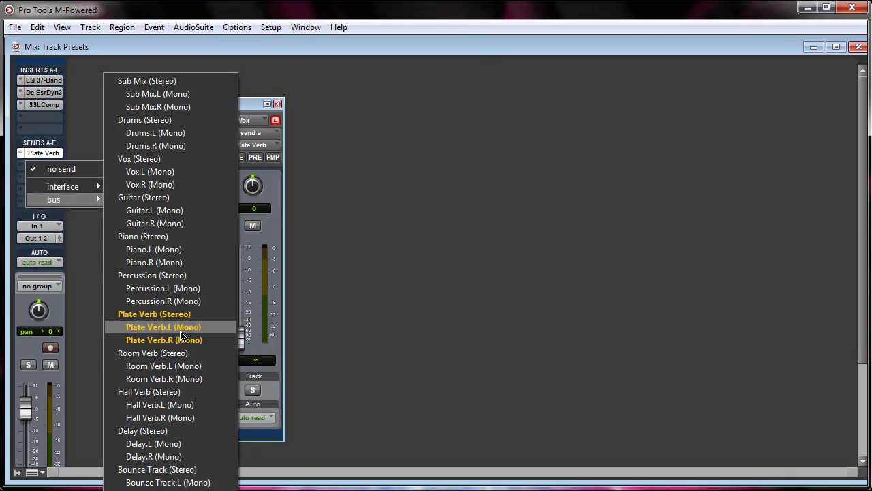
left_click(157, 430)
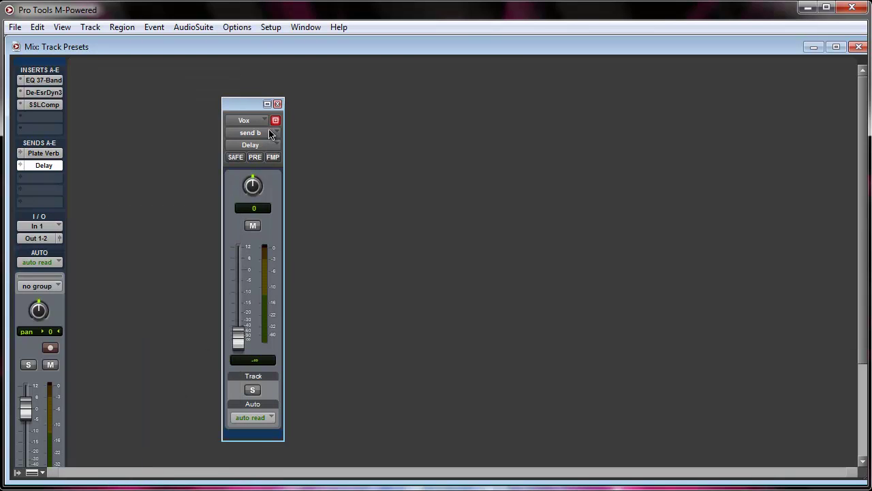
left_click(278, 103)
- Route the Vox track's output to the Sub Mix bus and return to the Edit window
left_click(41, 239)
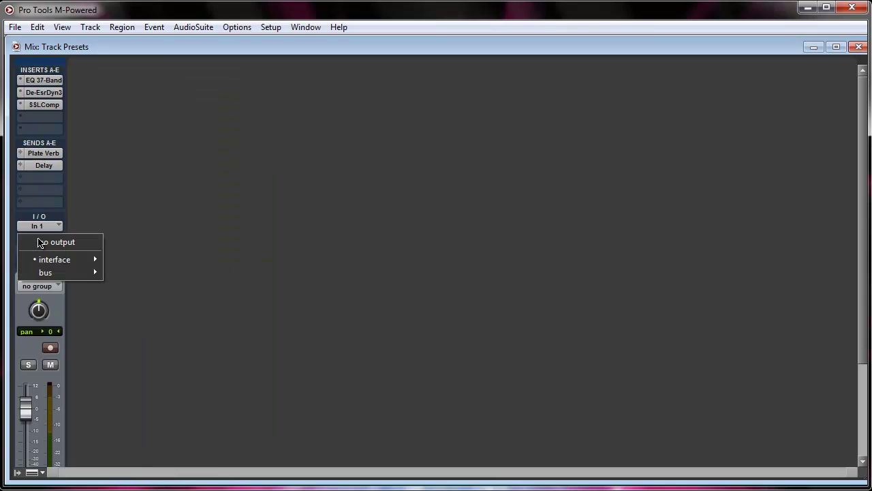
mouse_move(64, 272)
left_click(152, 84)
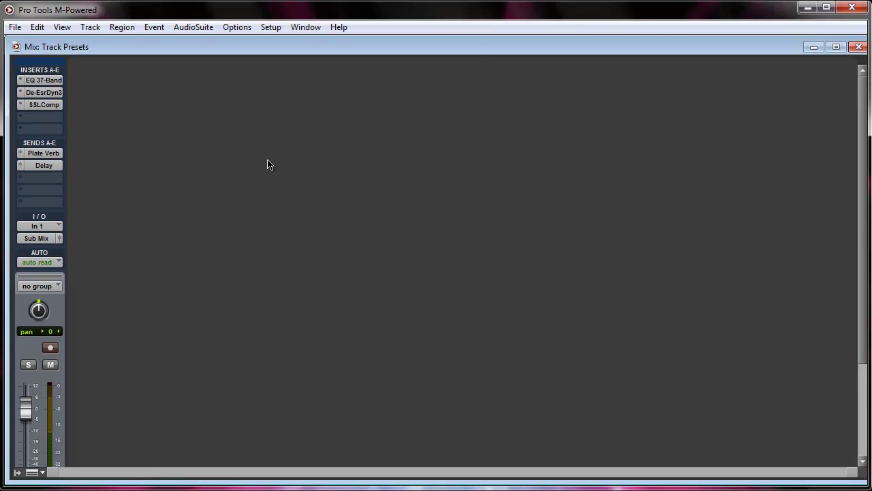
key("ctrl+equal")
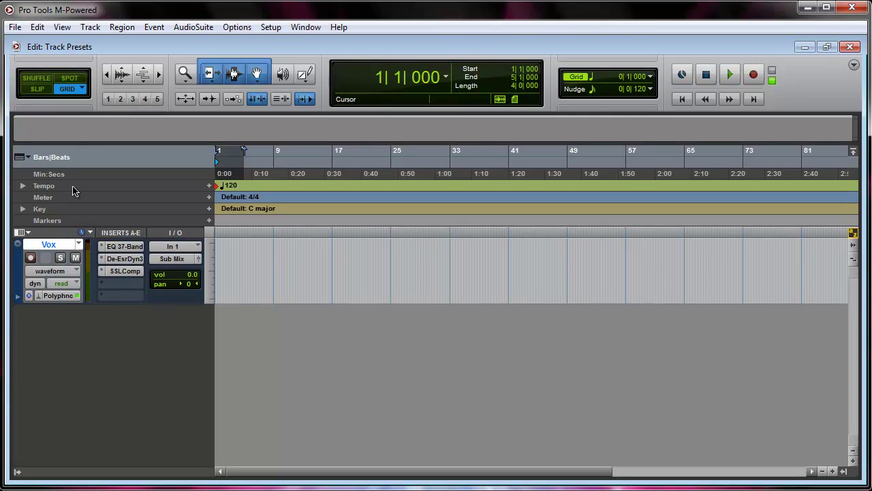
- Save the session as a template to a custom selected location
left_click(14, 29)
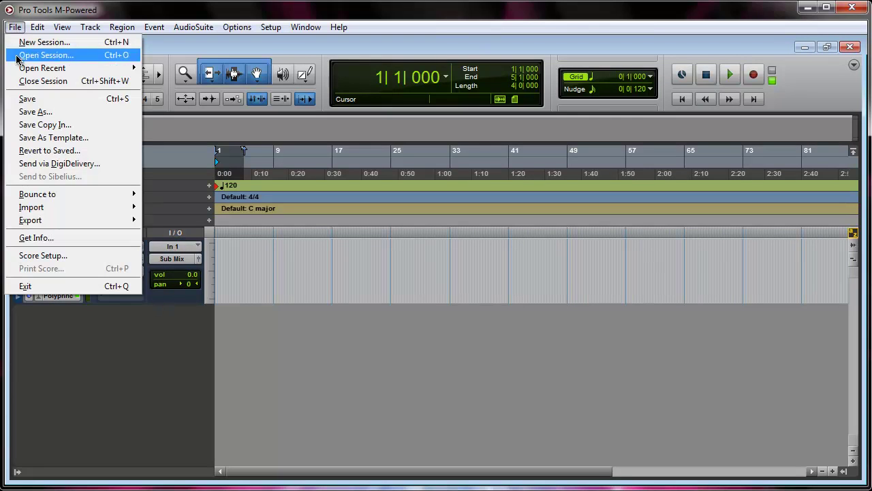
left_click(51, 138)
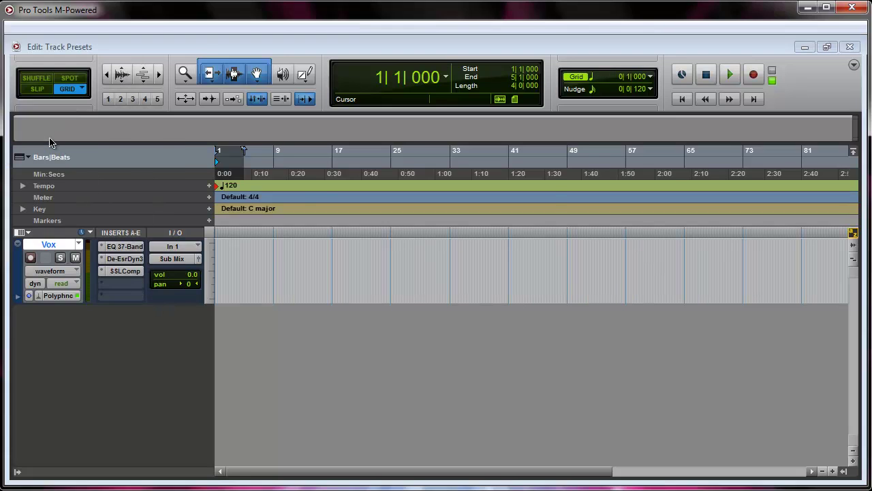
left_click_drag(403, 189, 398, 186)
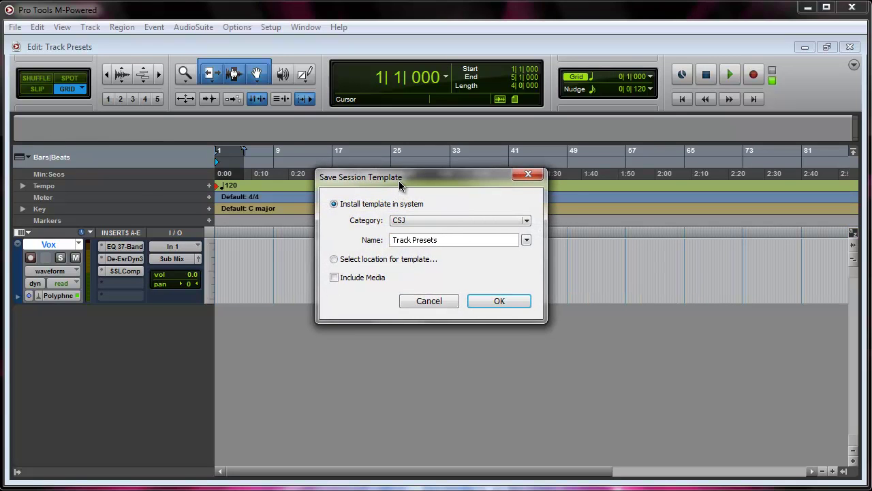
left_click(334, 259)
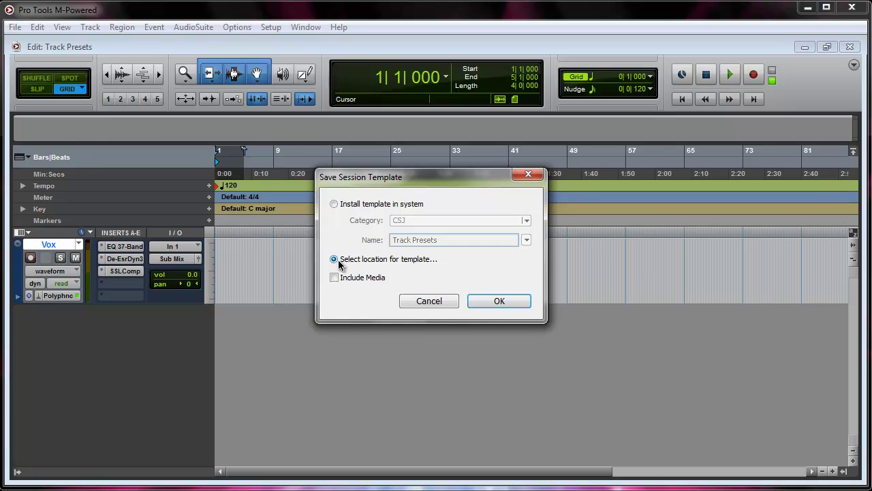
left_click(498, 304)
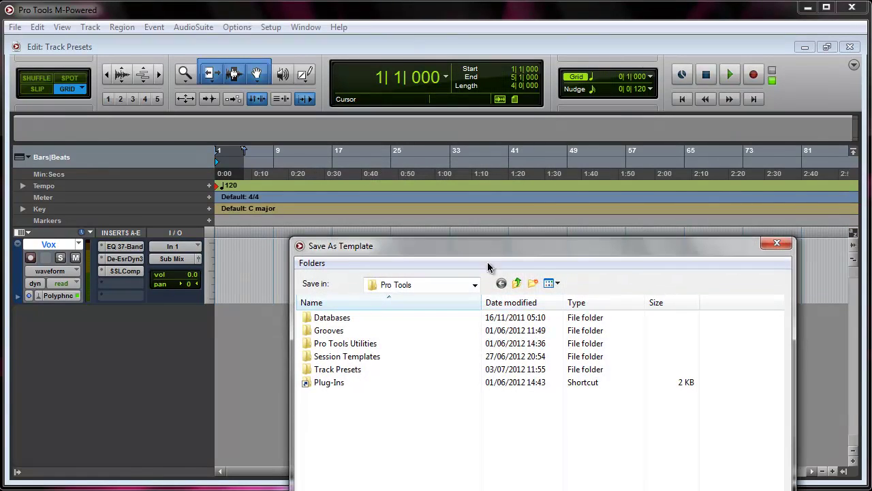
left_click_drag(487, 255, 389, 88)
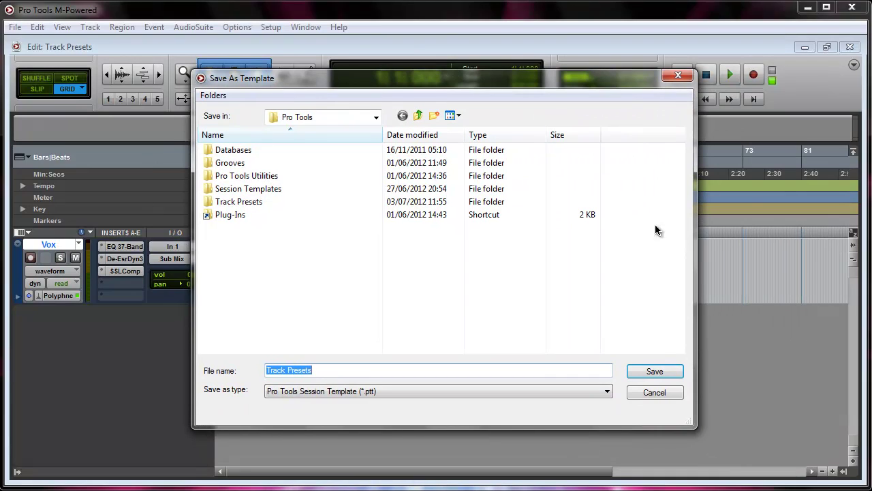
- Save the template as VOX SSLCOMP in Track Presets > Audio
double_click(249, 201)
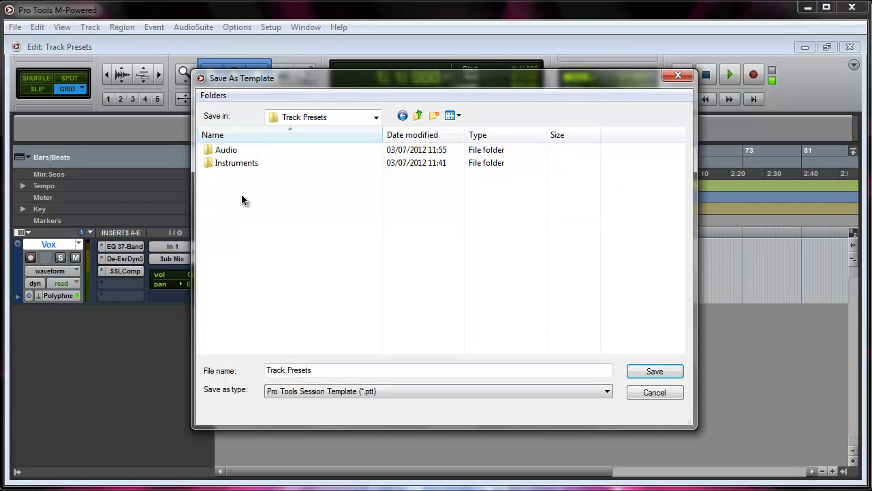
double_click(227, 153)
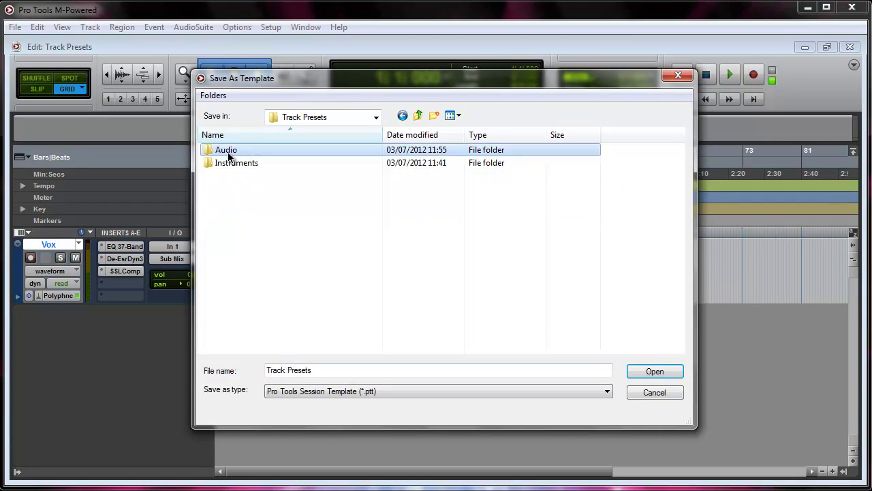
double_click(304, 369)
left_click(350, 370)
left_click_drag(350, 370, 210, 361)
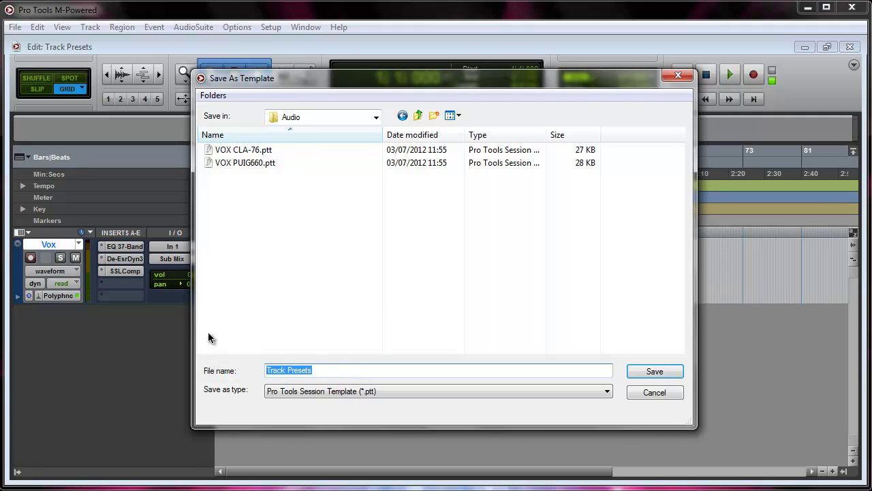
type("VOX")
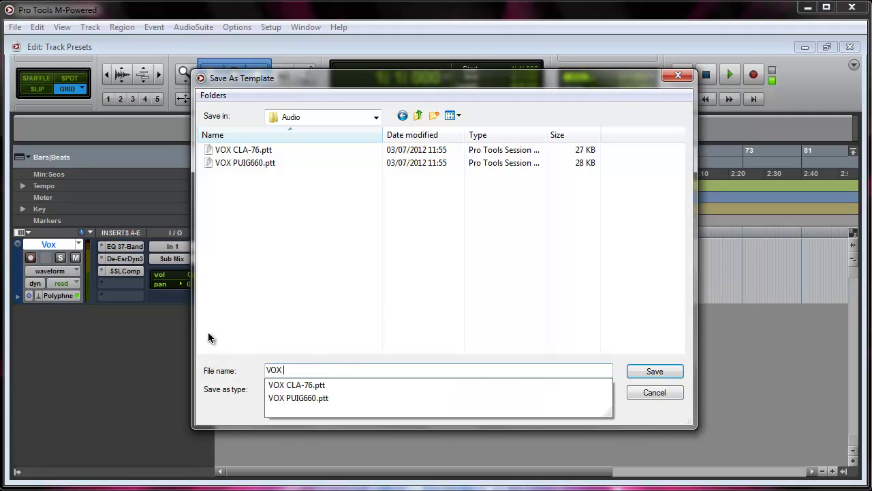
type(" SSLCOMP")
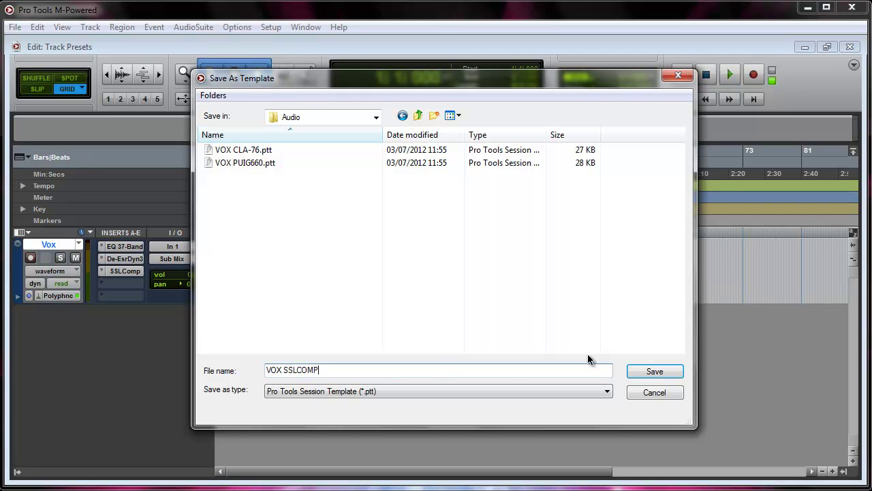
left_click(653, 372)
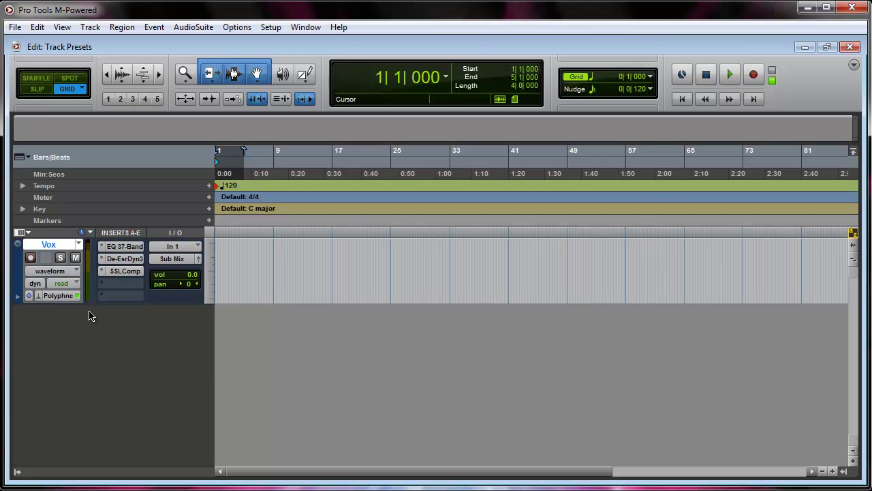
- Create a track from the VOX SSLCOMP Audio preset, then delete both Vox tracks
key("ctrl+shift+n")
left_click(437, 232)
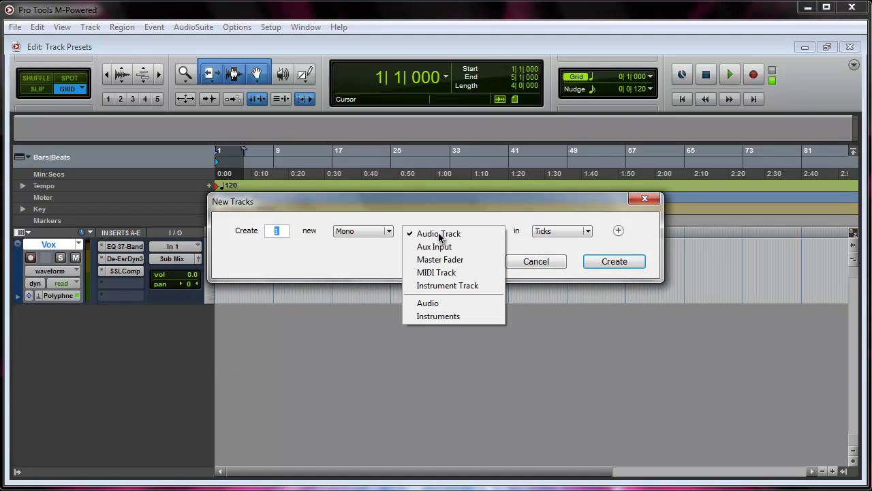
left_click(441, 310)
left_click(561, 230)
left_click(554, 262)
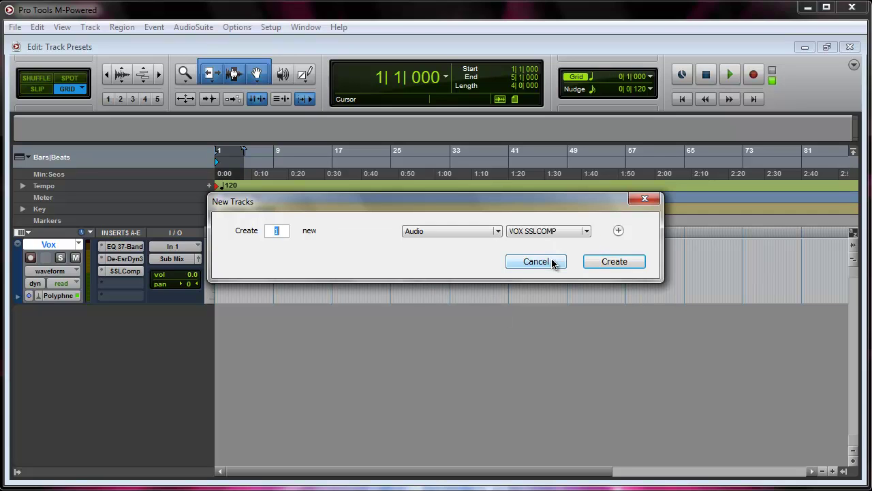
left_click(615, 263)
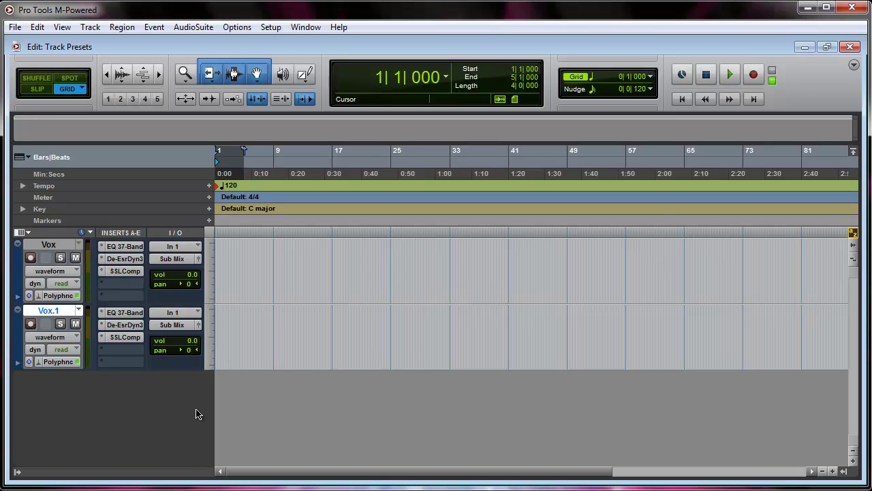
right_click(71, 244)
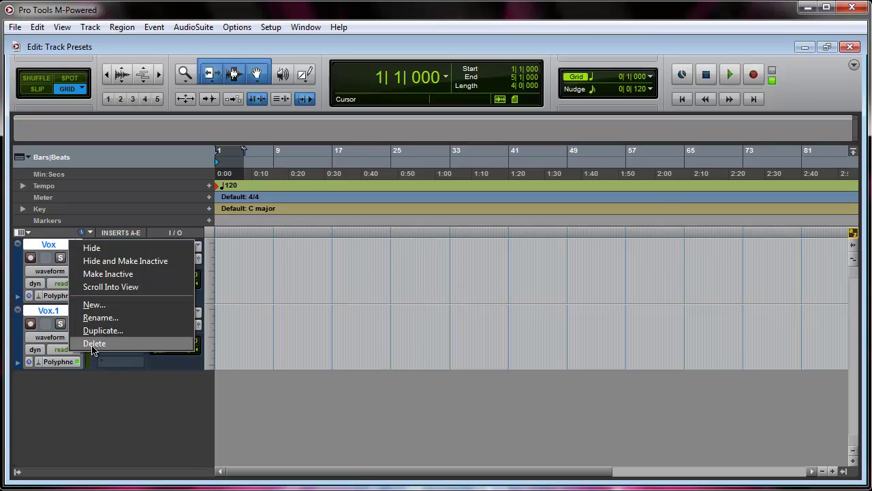
left_click(94, 344)
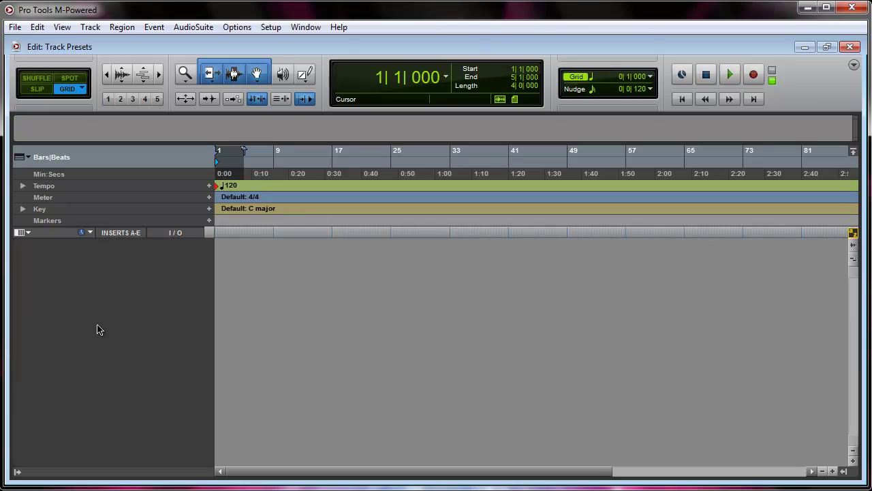
- Create a stereo Aux Input track in Ticks and name it Plate Verb
key("ctrl+shift+n")
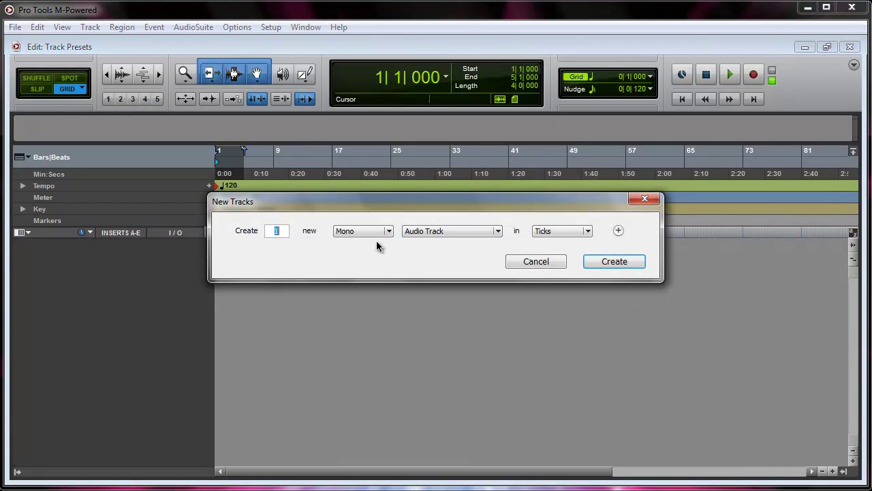
left_click(379, 234)
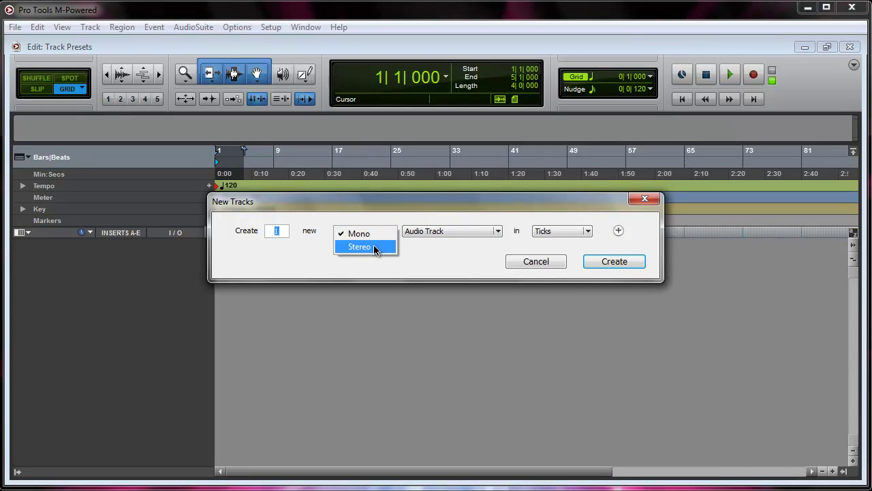
left_click(375, 246)
left_click(438, 232)
left_click(445, 246)
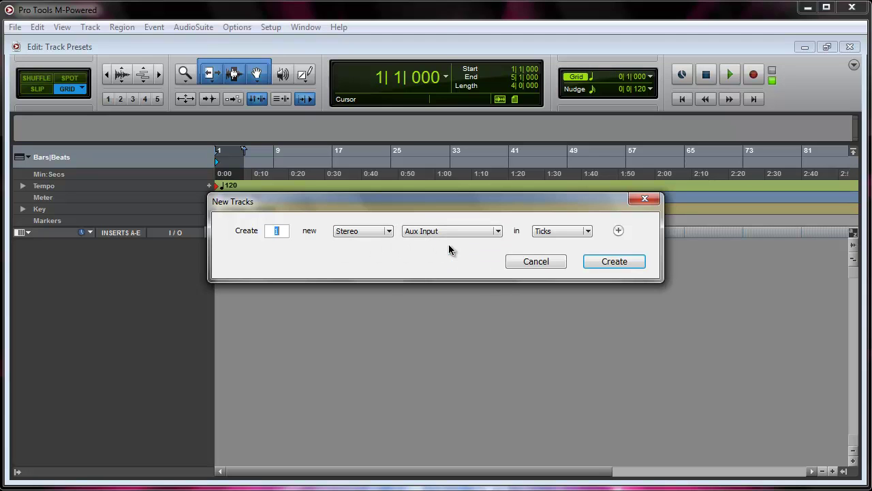
left_click(566, 232)
left_click(568, 246)
left_click(606, 261)
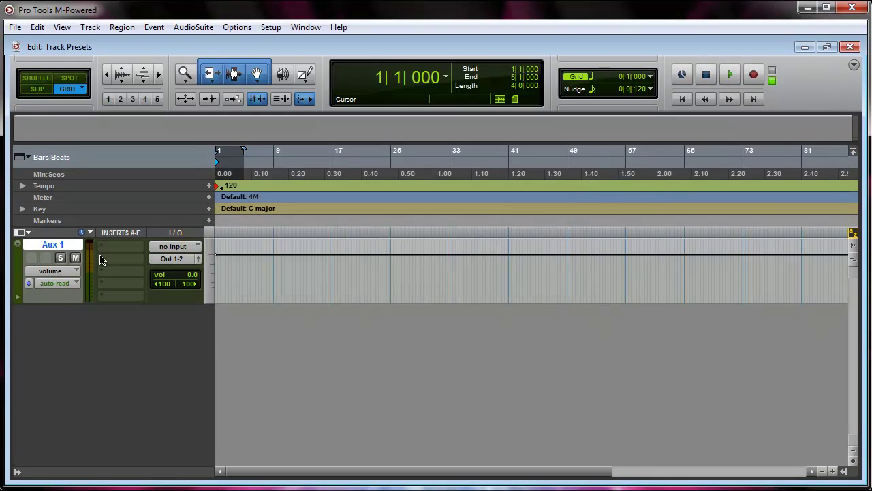
double_click(53, 246)
type("Plate Verb")
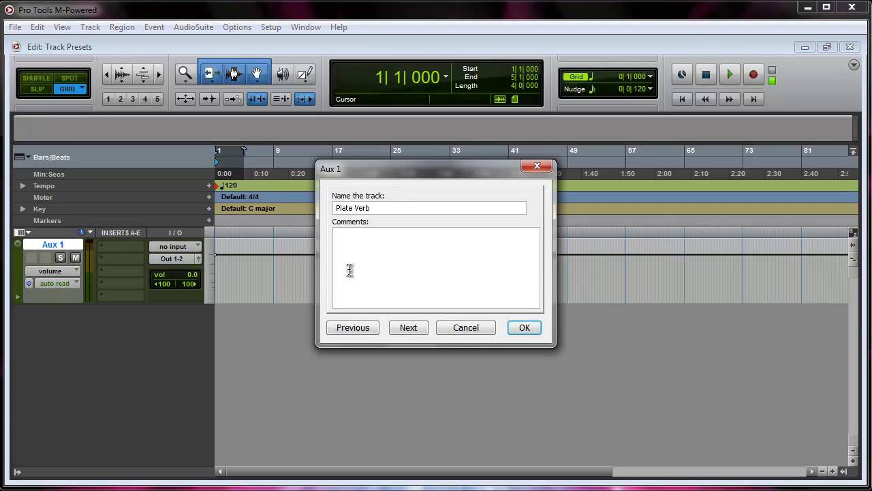
key("Return")
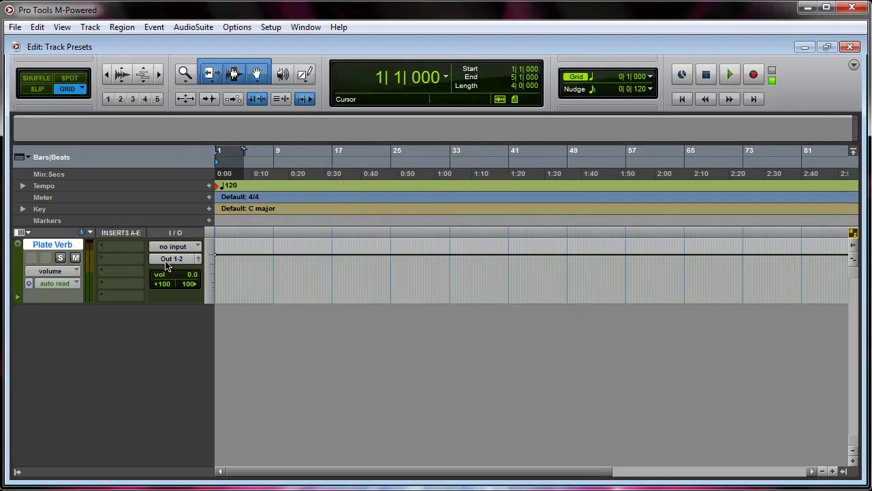
- Load the Lexicon Vintage Plate reverb on Plate Verb's insert A
left_click(124, 253)
mouse_move(141, 267)
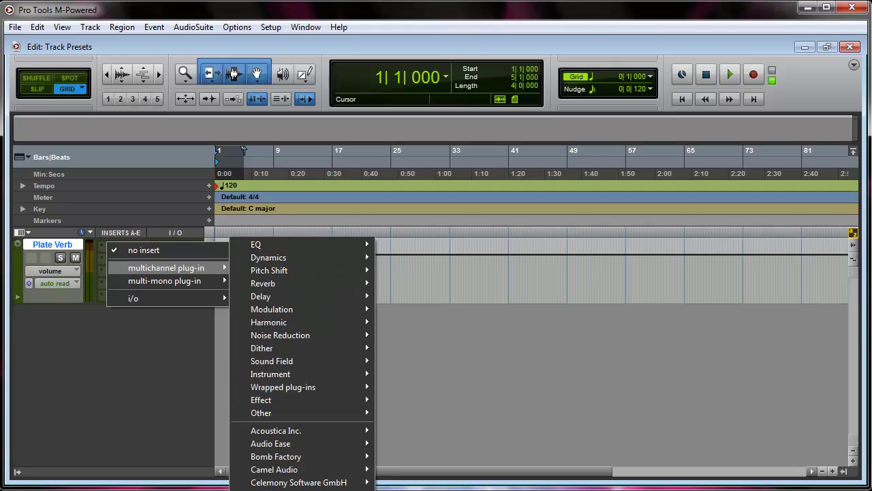
left_click(415, 354)
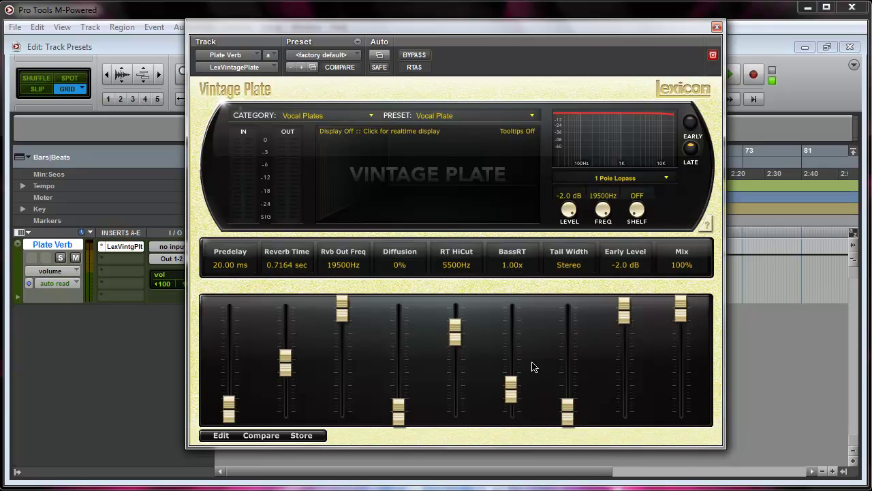
left_click(717, 28)
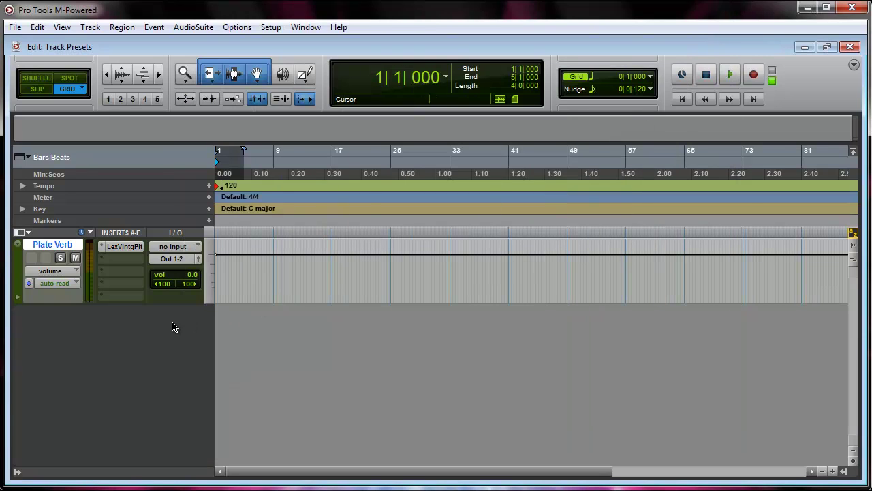
- Set the Plate Verb aux track's input to the Plate Verb (Stereo) bus
left_click(183, 249)
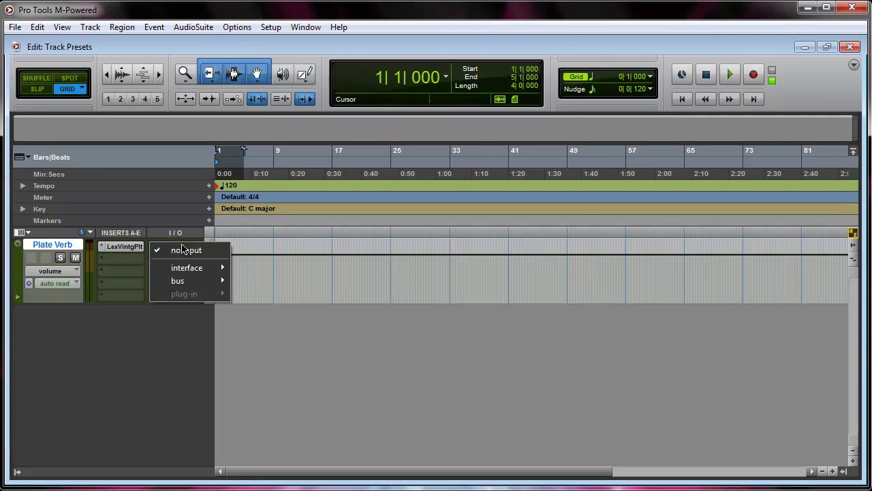
mouse_move(187, 283)
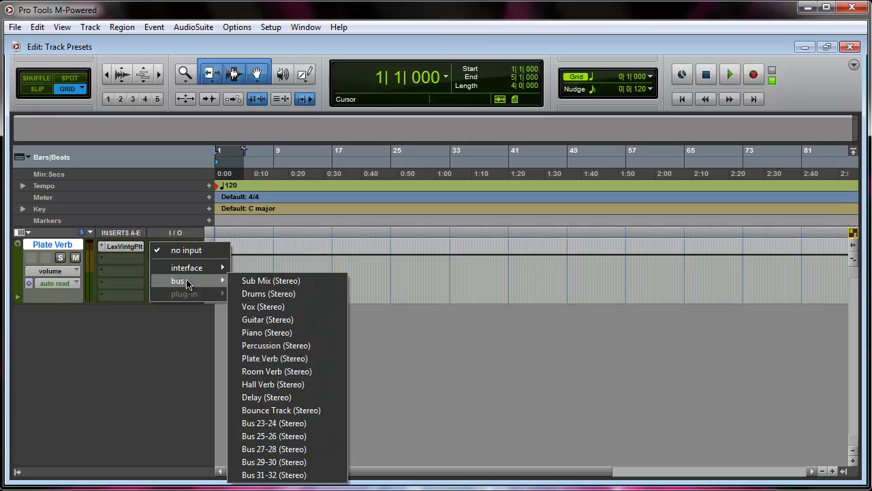
left_click(265, 359)
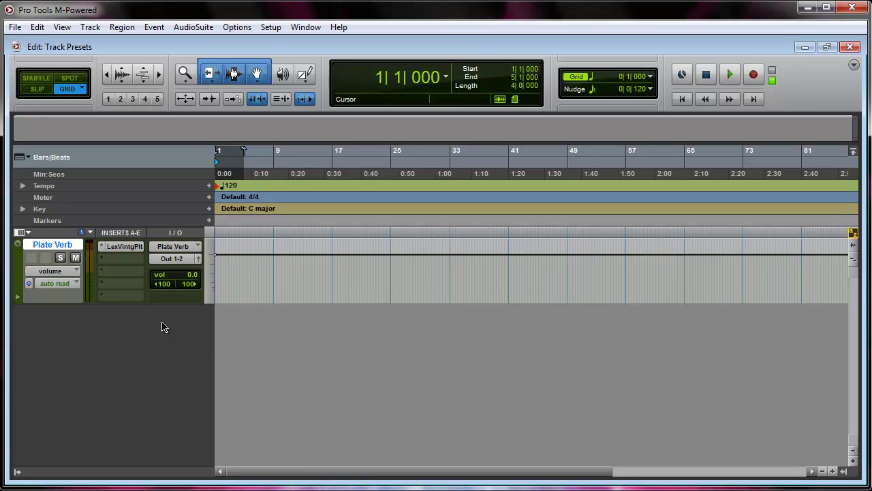
- In the Mix window, route the track's output to the Sub Mix (Stereo) bus, then return to Edit
key("ctrl+equal")
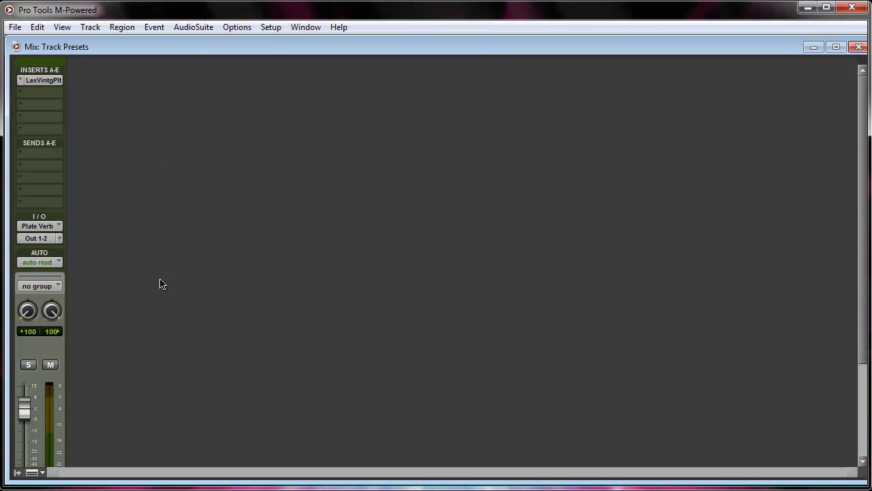
scroll(184, 279, "down", 2)
left_click(33, 190)
mouse_move(79, 234)
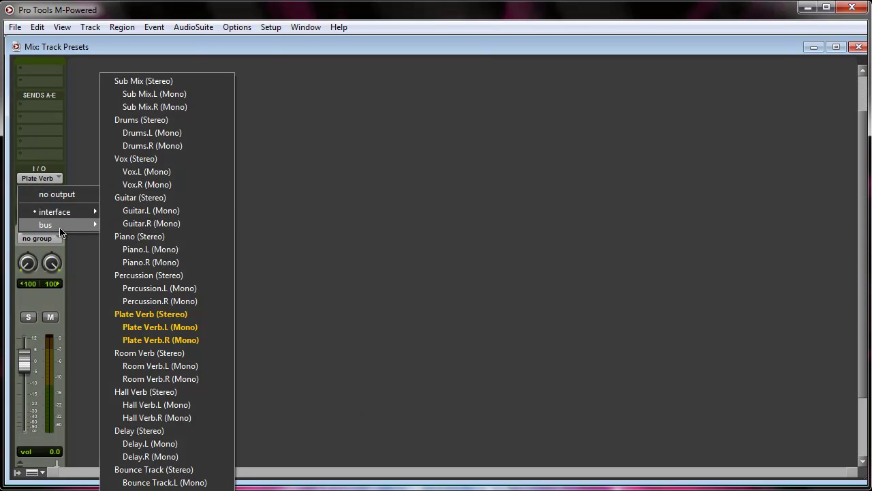
left_click(140, 82)
scroll(170, 239, "up", 2)
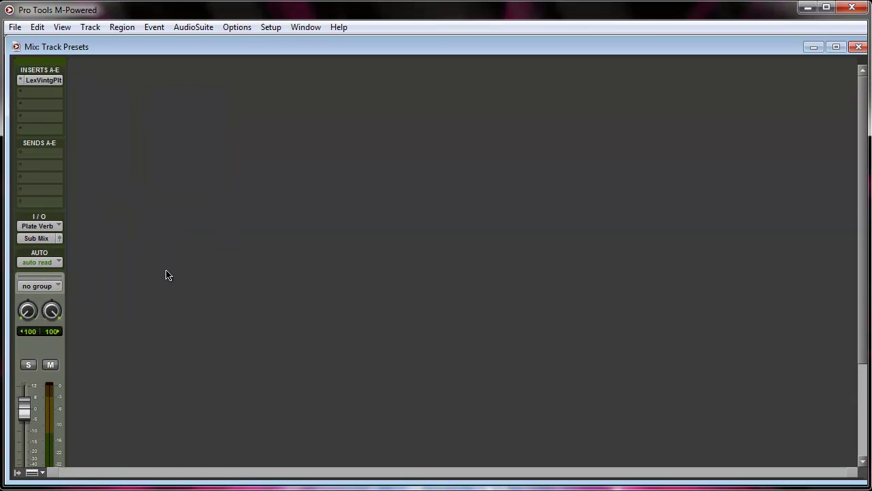
scroll(163, 194, "down", 4)
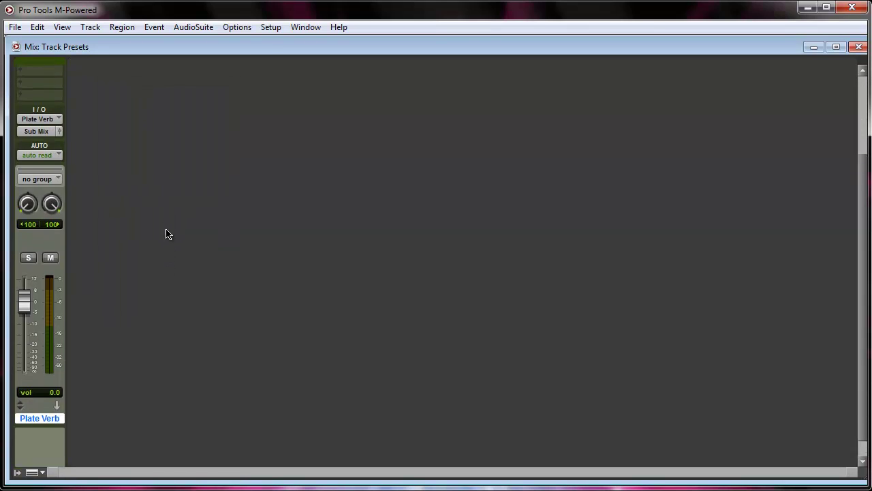
scroll(169, 238, "up", 4)
key("ctrl+equal")
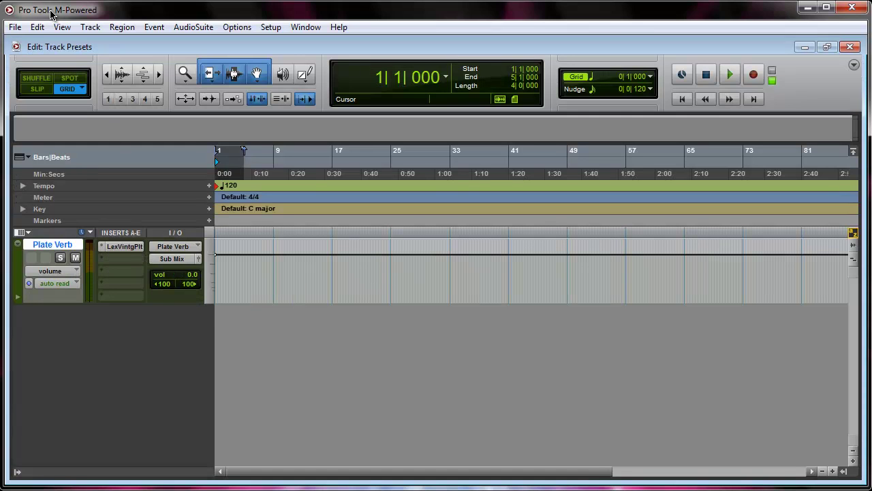
- Start Save As Template with a custom location and navigate to the Track Presets folder
left_click(19, 27)
left_click(96, 138)
left_click(384, 264)
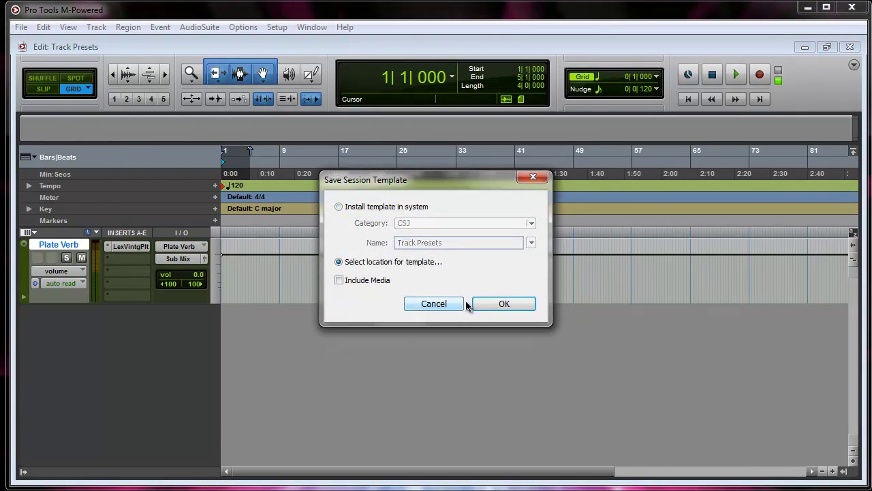
left_click(494, 303)
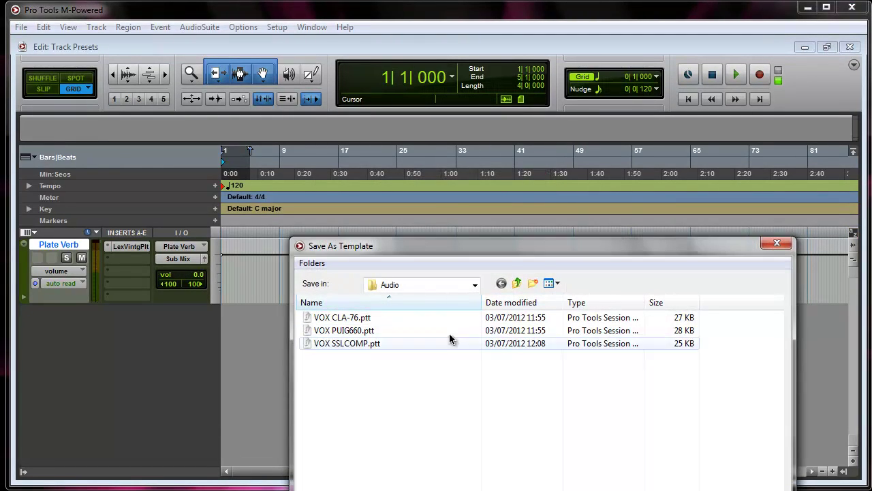
left_click(516, 281)
left_click(331, 239)
left_click(339, 290)
- Create a new folder named Reverb inside Track Presets and open it
left_click(509, 192)
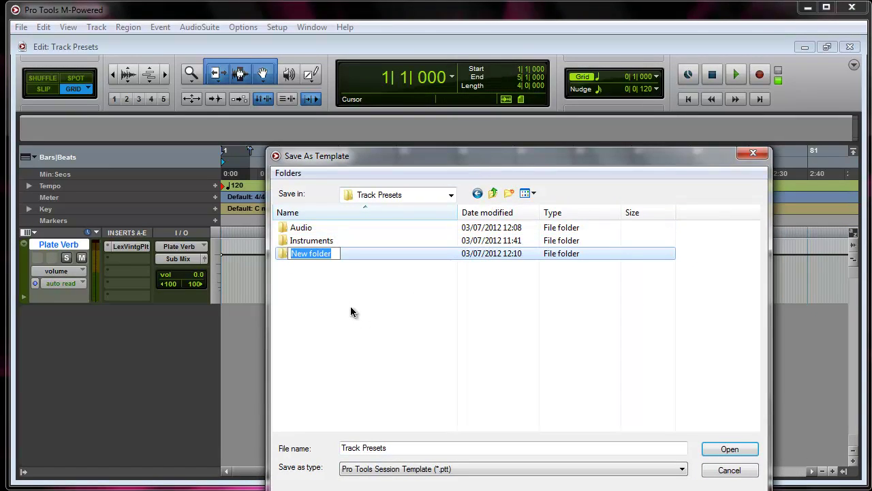
type("Aux Inp")
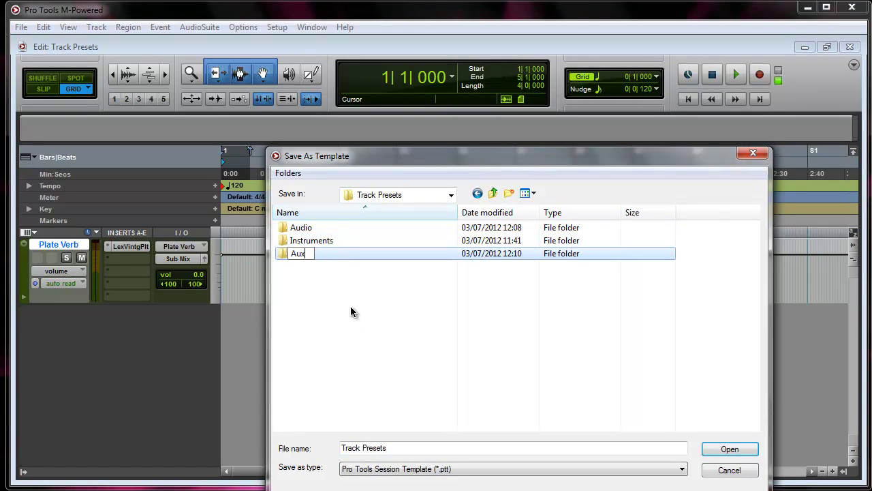
key("BackSpace")
key("BackSpace")
key("BackSpace")
key("Return")
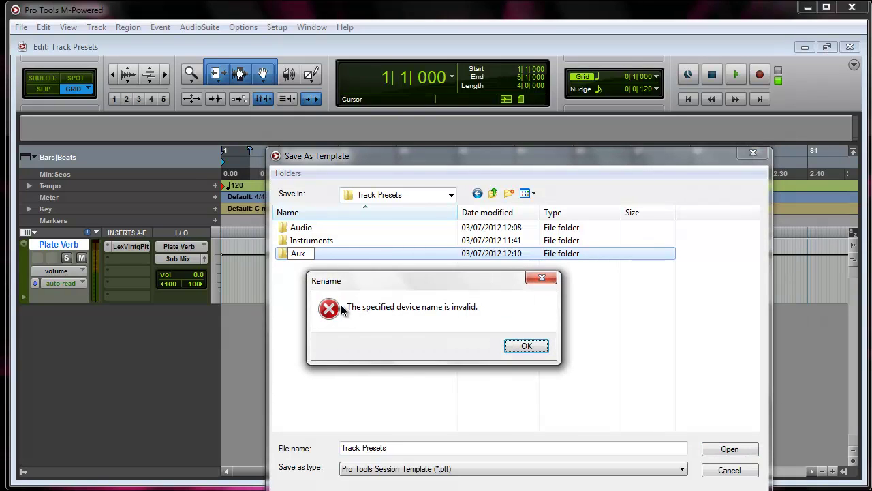
left_click(527, 348)
left_click(325, 253)
type("Aux")
key("Return")
left_click(522, 346)
left_click(300, 254)
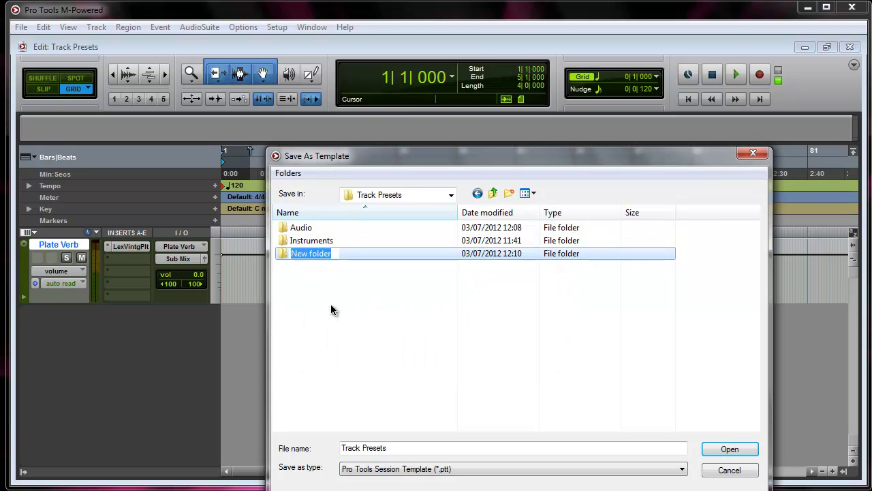
type("Reverb")
key("Return")
double_click(312, 253)
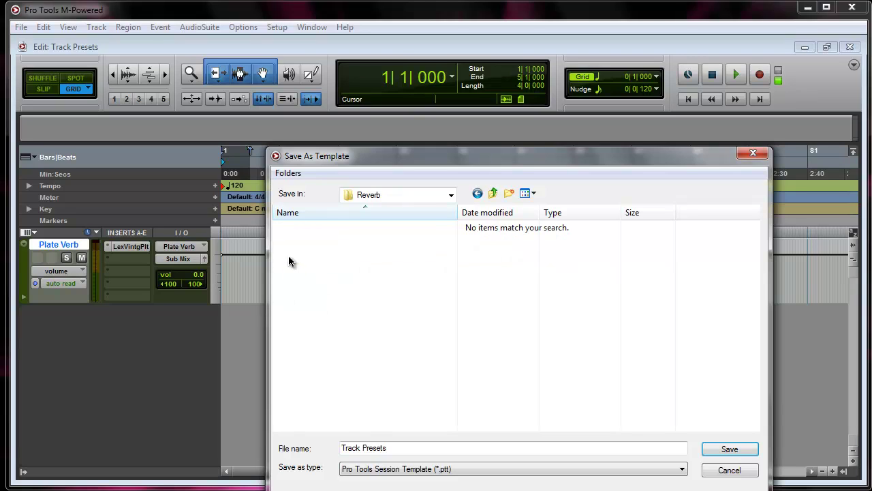
- Replace the template file name, beginning it with 'Plate'
left_click(396, 447)
left_click_drag(414, 447, 330, 448)
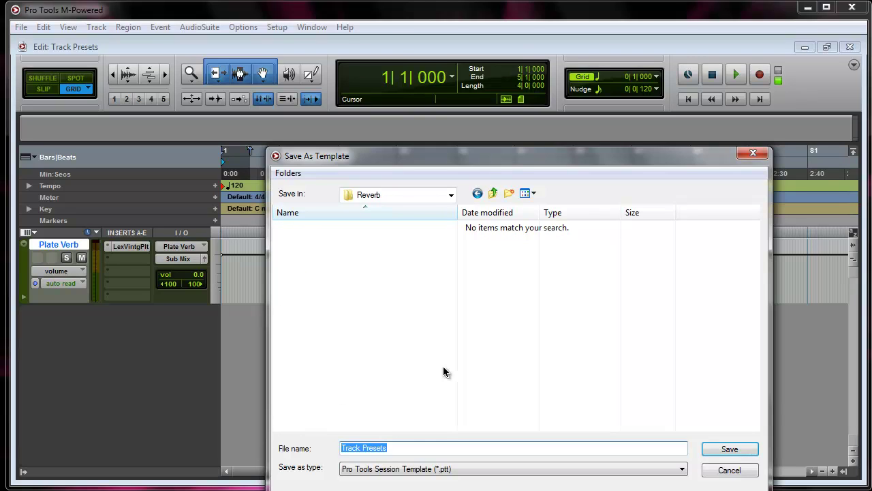
type("Plate-1")
key("BackSpace")
key("BackSpace")
- Save the template as 'Plate - Lexicon' and delete the original Plate Verb track
type("- Lexicon")
key("Return")
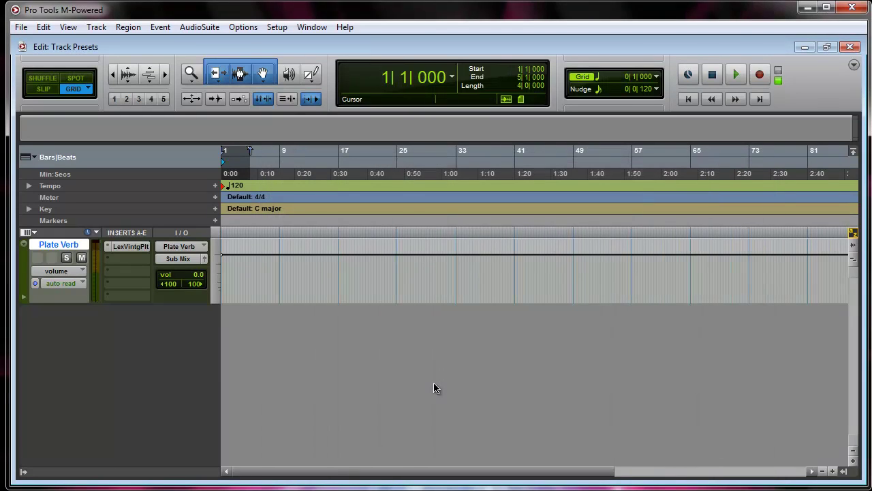
right_click(60, 244)
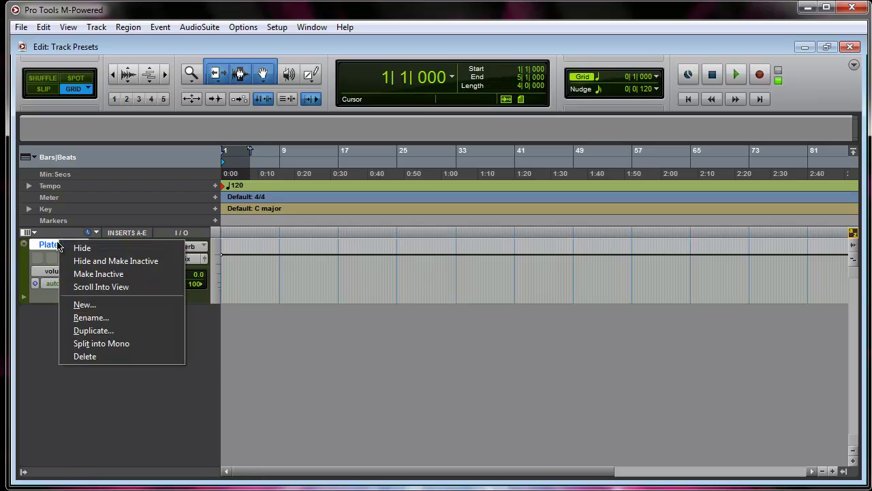
left_click(86, 356)
- Create a new track from the Reverb > Plate - Lexicon preset and check its Lexicon Vintage Plate plug-in
key("ctrl+shift+n")
left_click(440, 231)
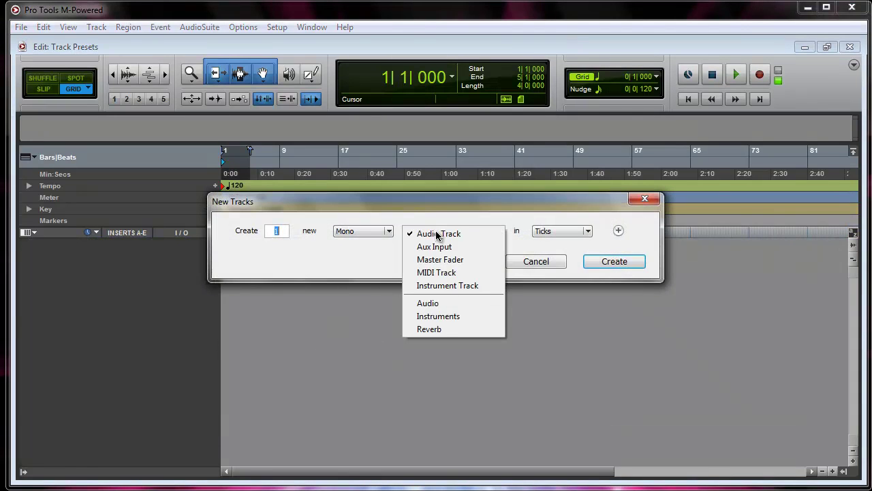
left_click(439, 329)
left_click(536, 231)
left_click(545, 235)
left_click(611, 263)
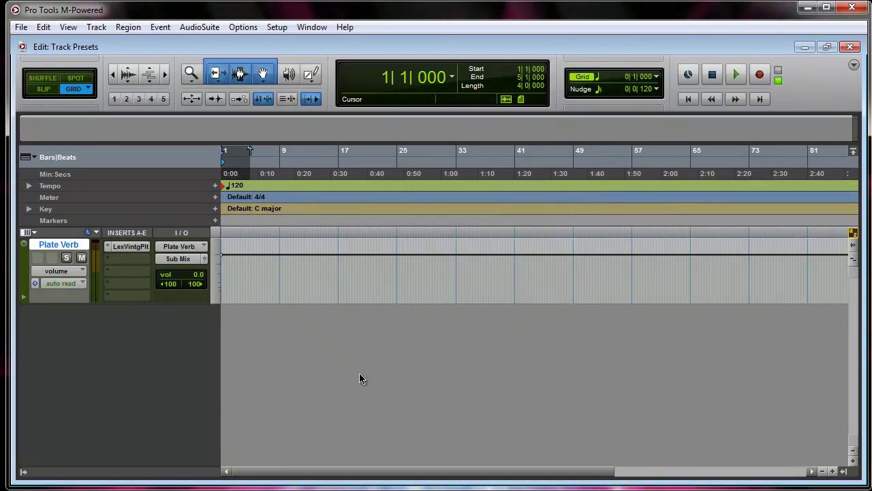
left_click(132, 247)
left_click(717, 28)
- Add three rows in New Tracks and set row one to the Audio preset VOX CLA-76
key("ctrl+shift+n")
left_click(621, 235)
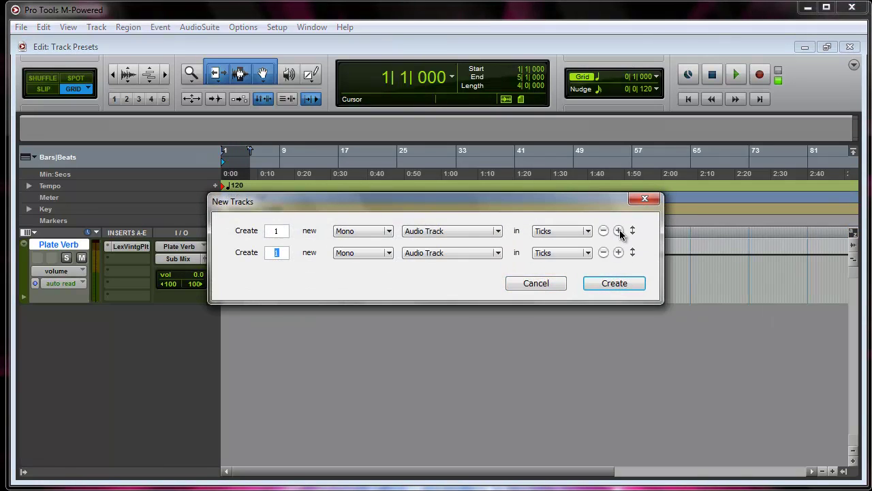
left_click(618, 230)
left_click(481, 231)
left_click(532, 315)
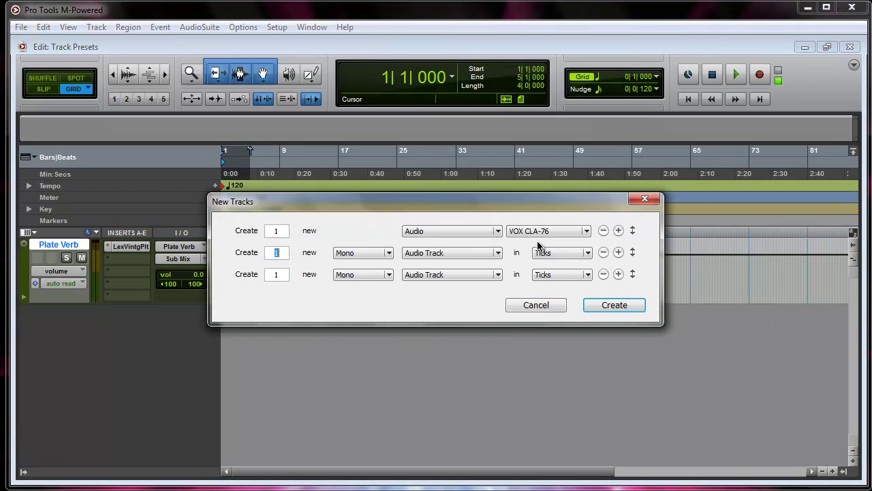
- Set rows two and three to VOX PUIG660 and VOX SSLCOMP, then create the tracks
left_click(497, 253)
left_click(462, 325)
left_click(542, 253)
left_click(534, 271)
left_click(477, 275)
left_click(466, 342)
left_click(538, 275)
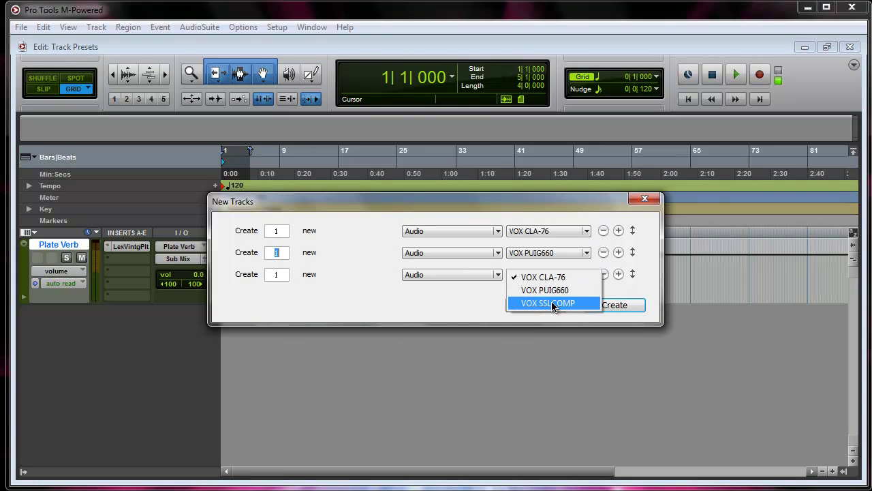
left_click(538, 302)
left_click(616, 305)
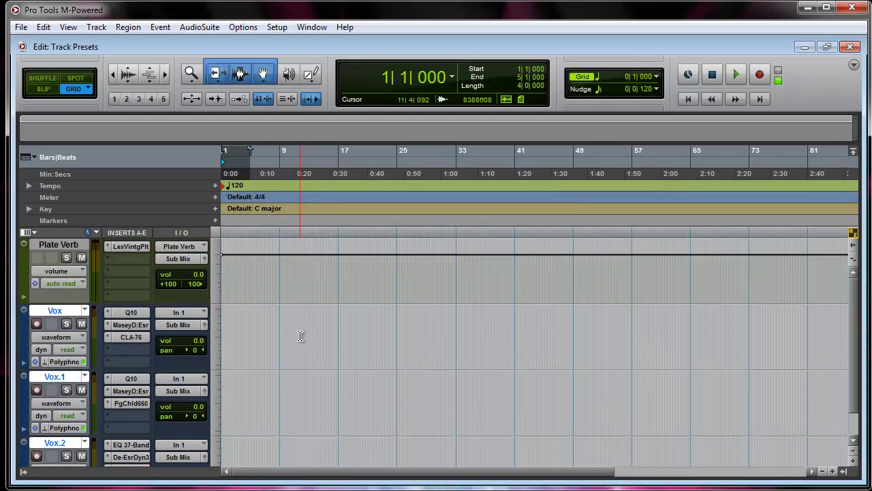
scroll(300, 336, "down", 1)
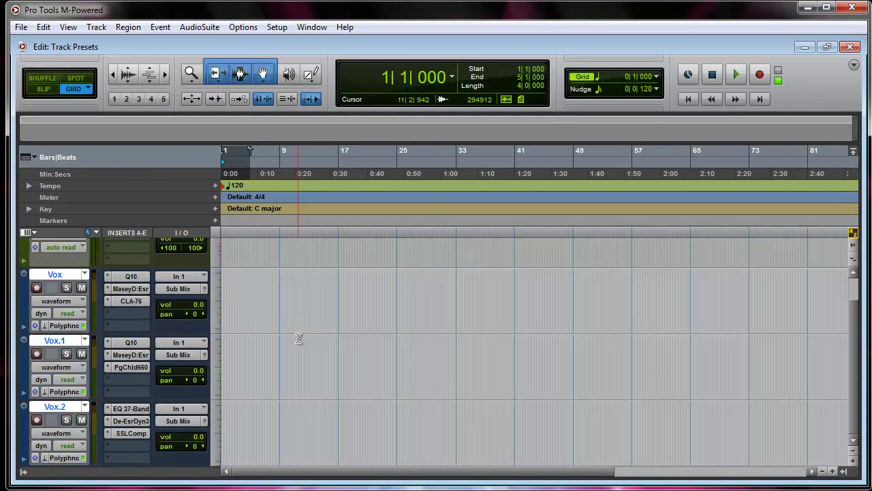